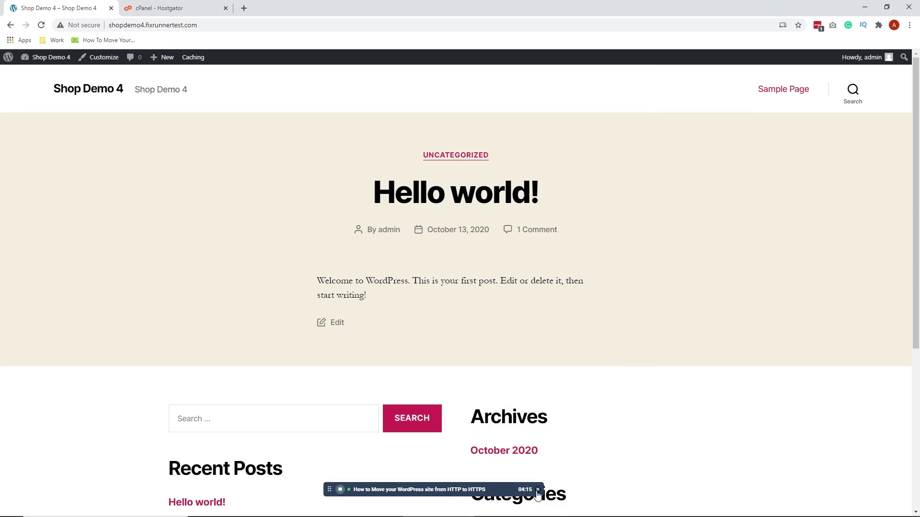
{"action": "left_click", "coordinate": [538, 490]}
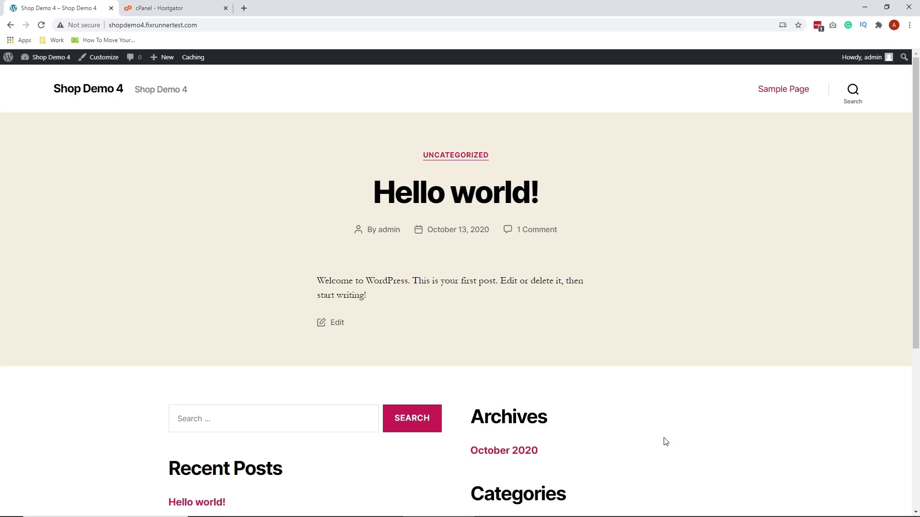
{"action": "left_click", "coordinate": [110, 24]}
{"action": "left_click", "coordinate": [109, 24]}
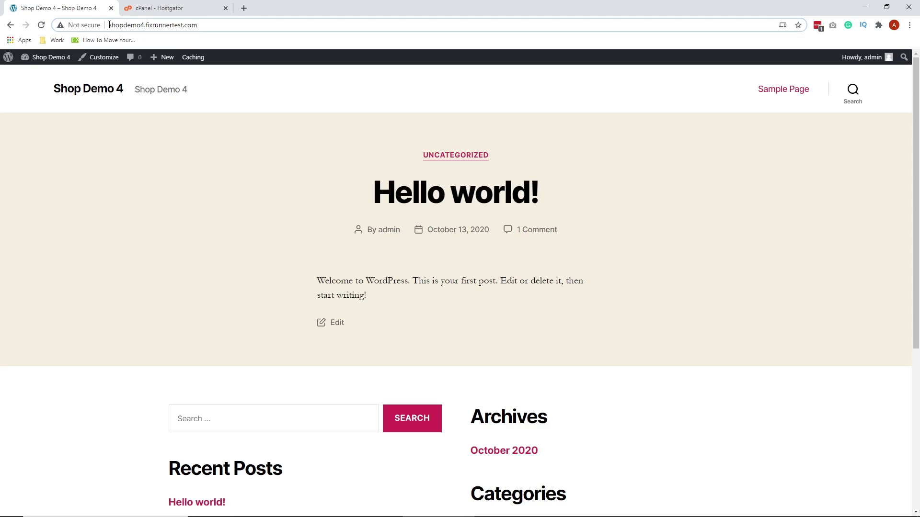
{"action": "type", "text": "https:"}
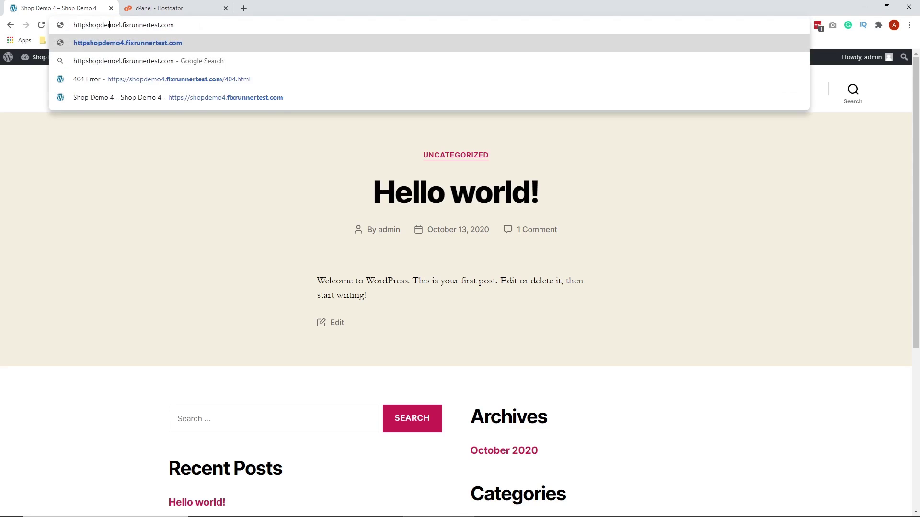
{"action": "type", "text": "//"}
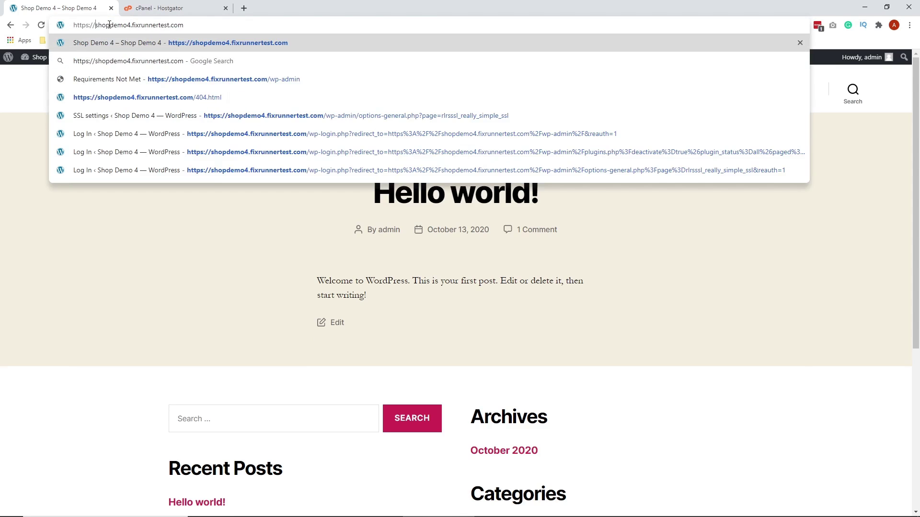
{"action": "left_click", "coordinate": [210, 24]}
{"action": "key", "text": "Return"}
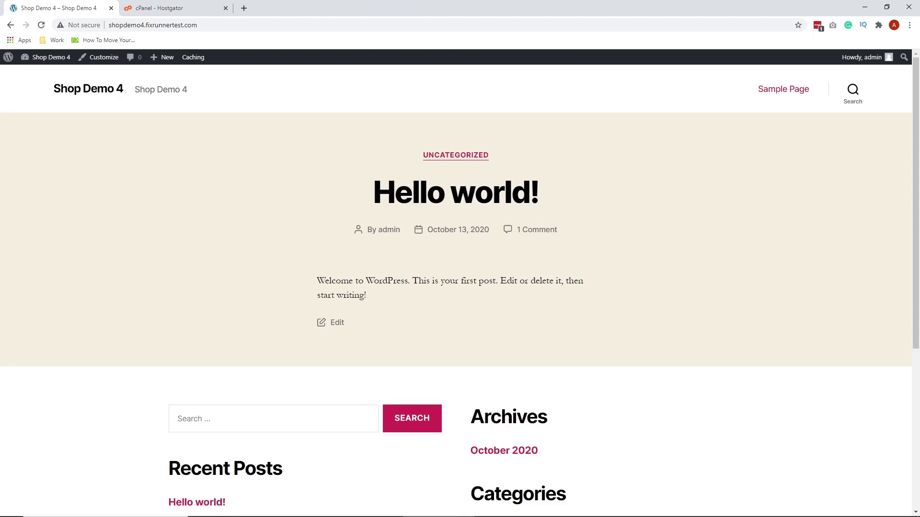
{"action": "key", "text": "F5"}
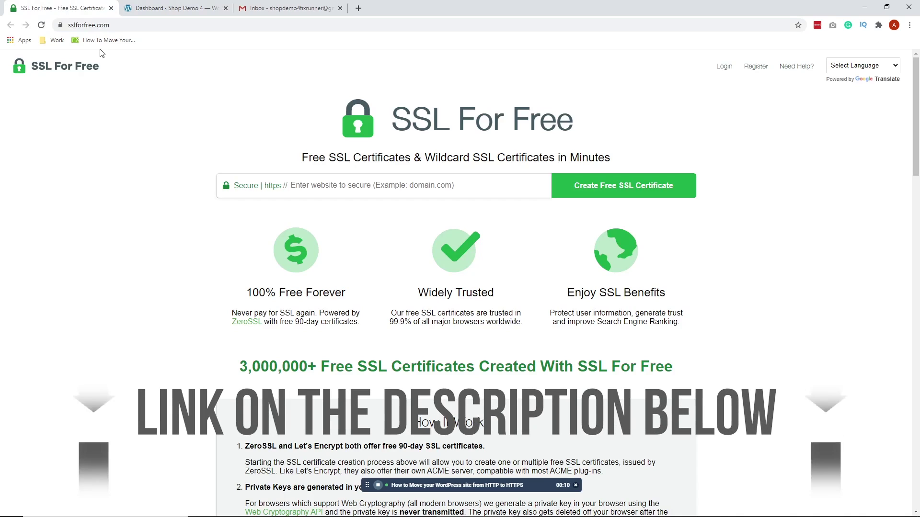
- Enter shopdemo4.fixrunnertest.com, start a free certificate, and register with the account e-mail and password
{"action": "left_click", "coordinate": [347, 185]}
{"action": "left_click", "coordinate": [268, 228]}
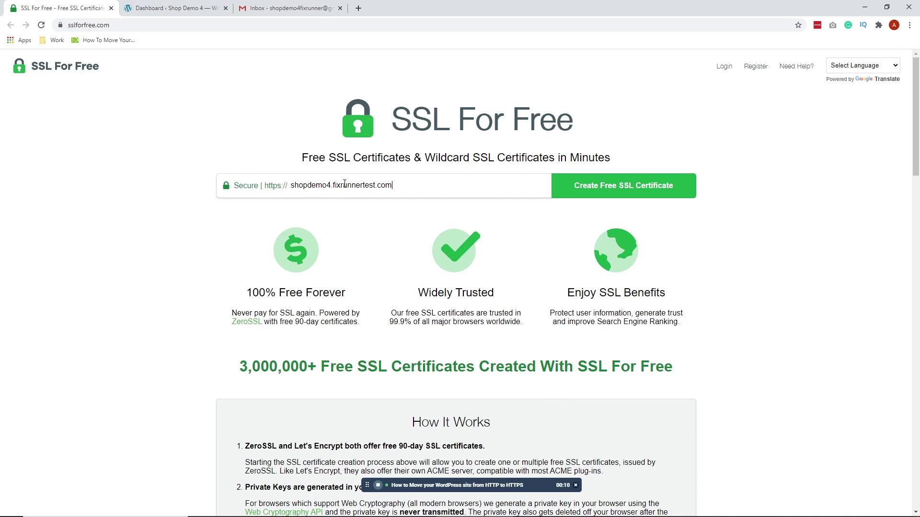
{"action": "left_click", "coordinate": [654, 197]}
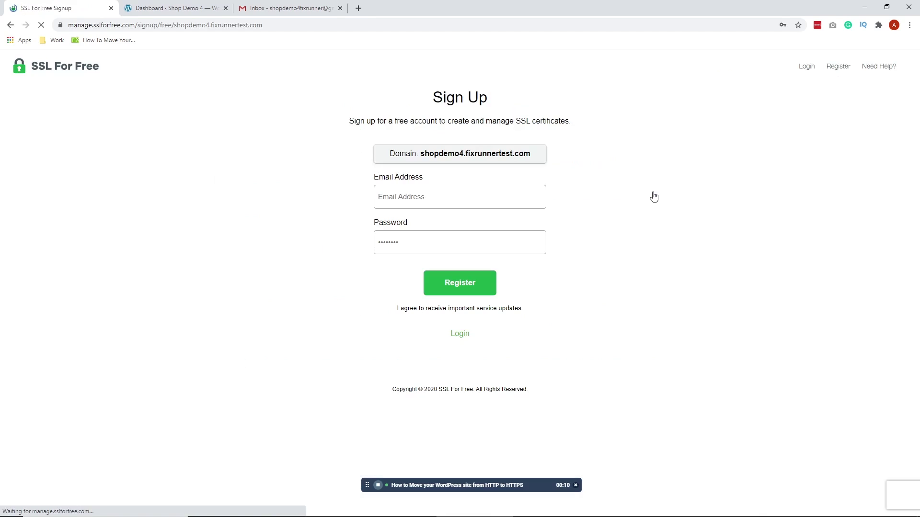
{"action": "left_click", "coordinate": [454, 192]}
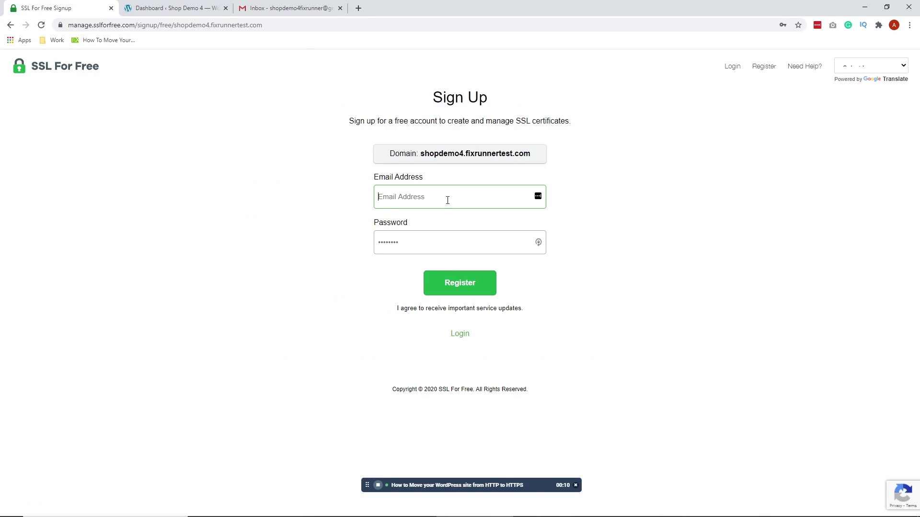
{"action": "key", "text": "ctrl+v"}
{"action": "left_click", "coordinate": [466, 242]}
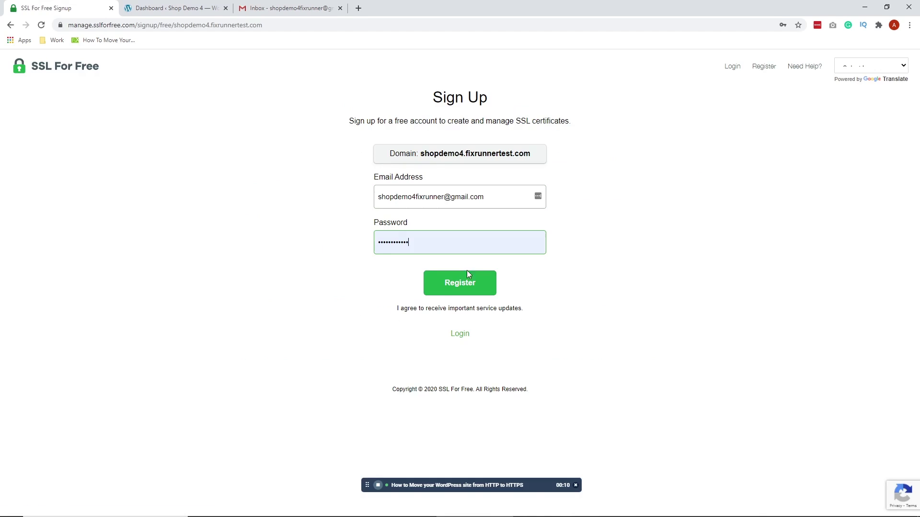
{"action": "left_click", "coordinate": [446, 284]}
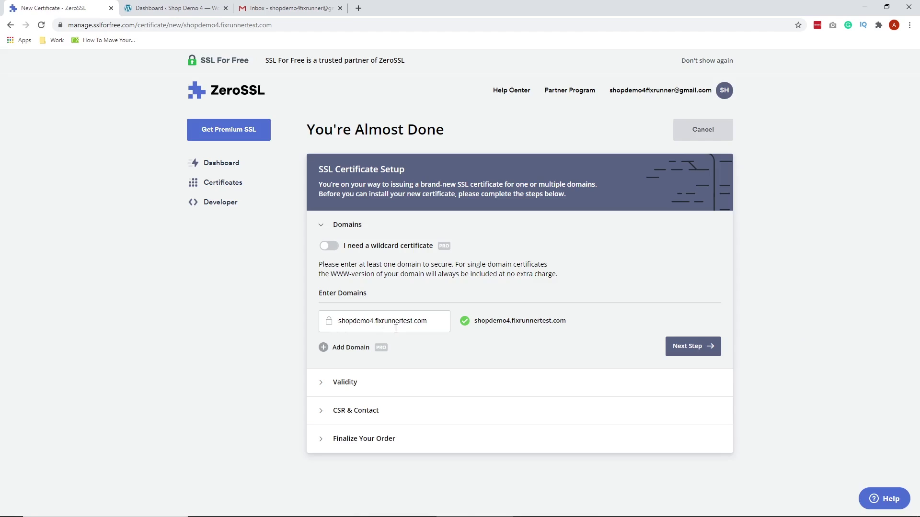
- Accept the domain, 90-day validity and auto-generated CSR, then finalize the Free-plan order
{"action": "left_click", "coordinate": [699, 353]}
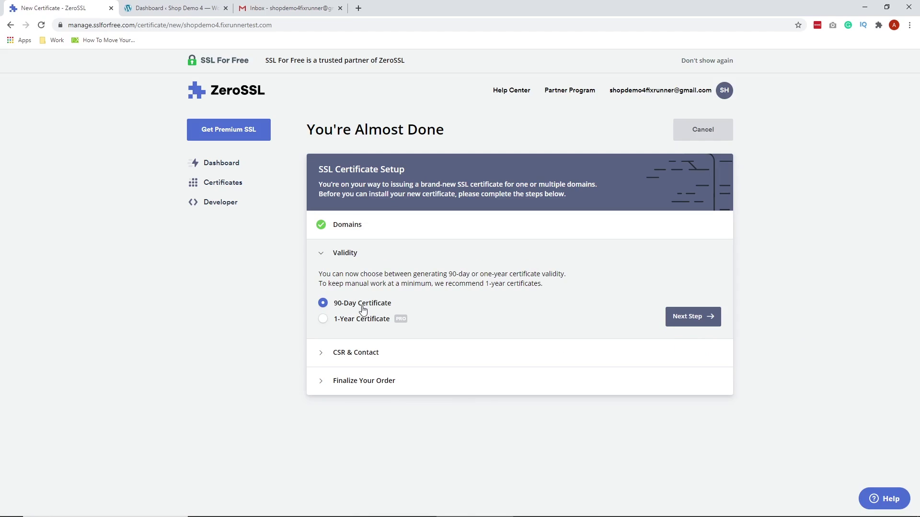
{"action": "left_click", "coordinate": [701, 325]}
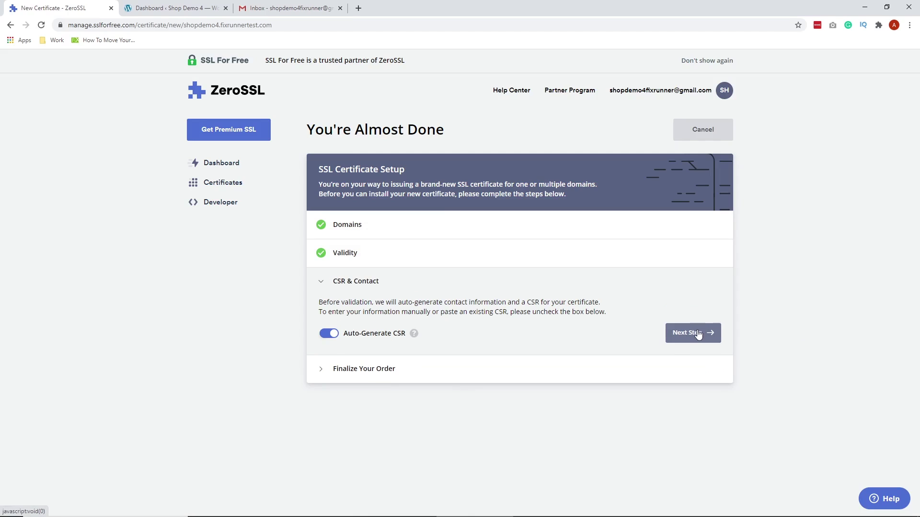
{"action": "left_click", "coordinate": [699, 335]}
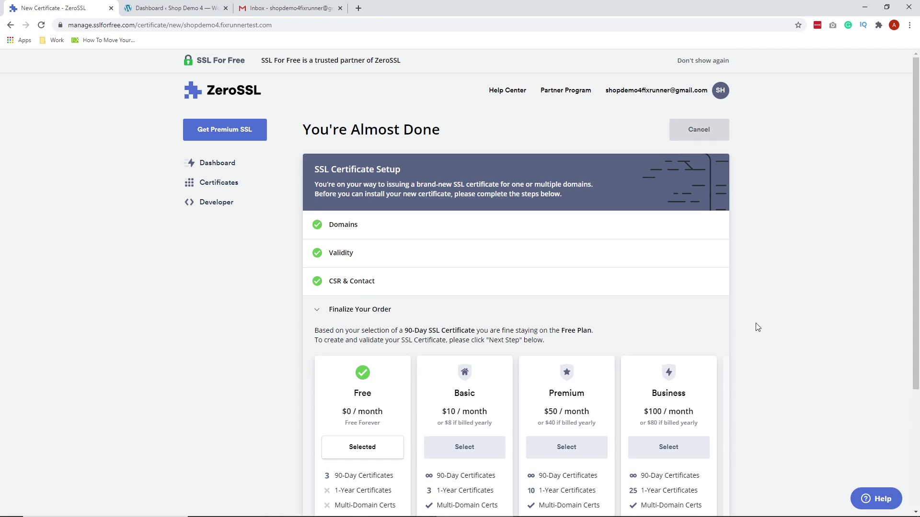
{"action": "scroll", "coordinate": [776, 323], "scroll_direction": "down", "scroll_amount": 4}
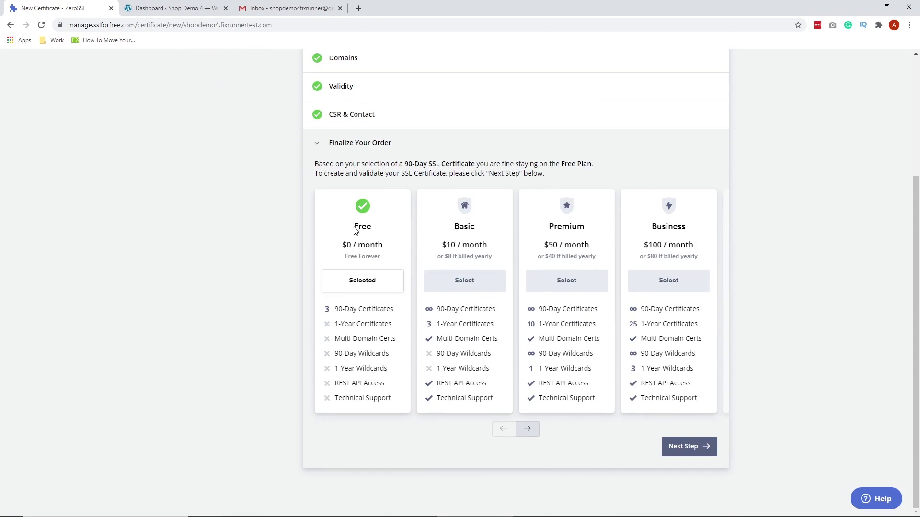
{"action": "left_click", "coordinate": [686, 448]}
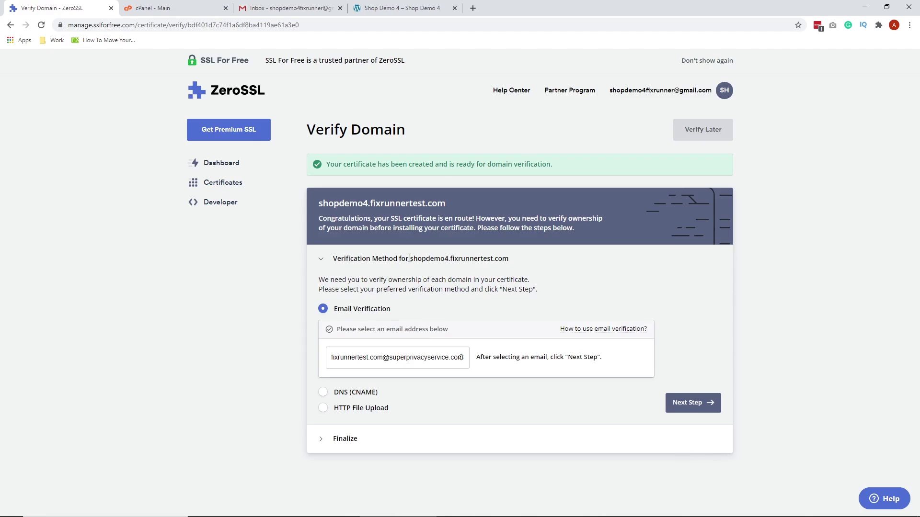
- Keep Email Verification and choose the domain's admin@ address as the verification recipient
{"action": "left_click_drag", "start_coordinate": [333, 259], "coordinate": [519, 257]}
{"action": "left_click", "coordinate": [598, 287]}
{"action": "left_click", "coordinate": [417, 360]}
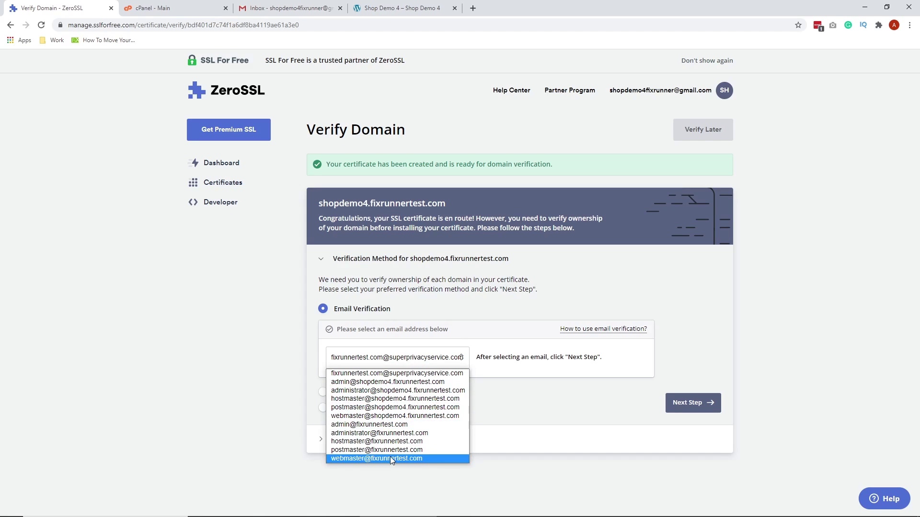
{"action": "left_click", "coordinate": [414, 382]}
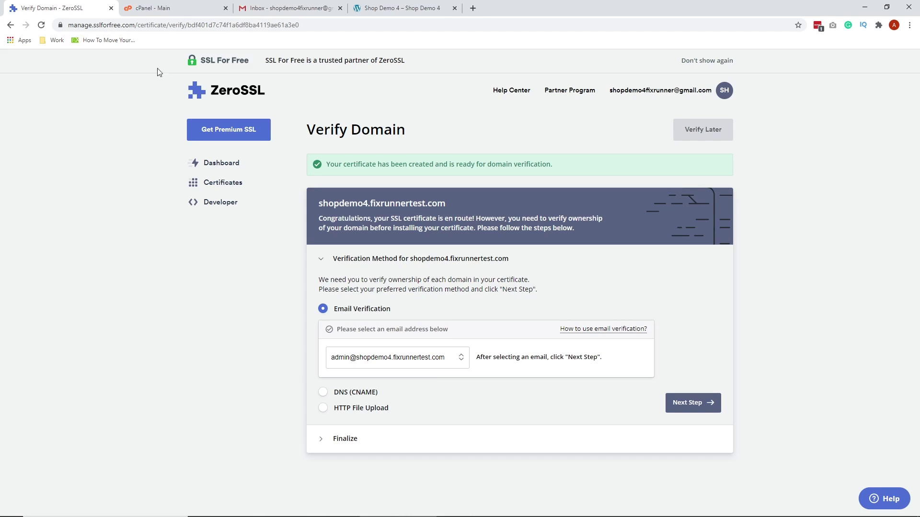
- Start a new cPanel e-mail forwarder for admin on shopdemo4.fixrunnertest.com
{"action": "left_click", "coordinate": [167, 13]}
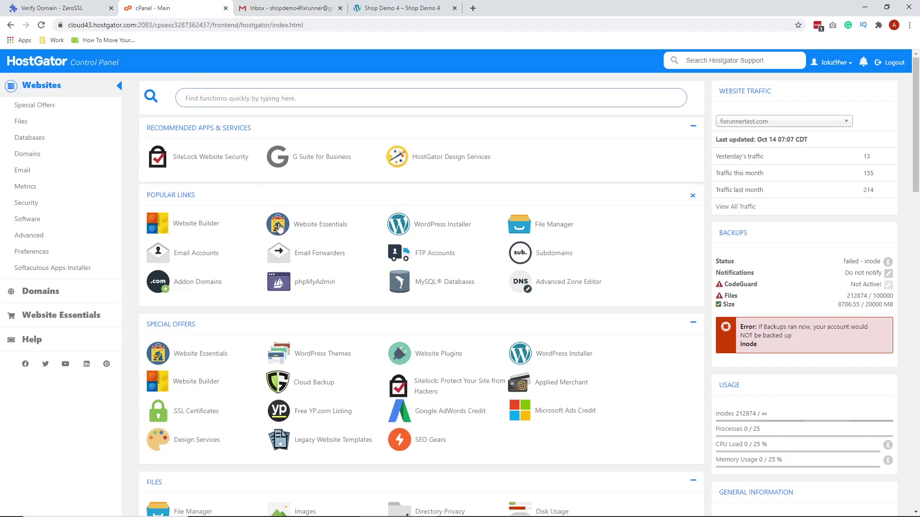
{"action": "scroll", "coordinate": [271, 243], "scroll_direction": "down", "scroll_amount": 5}
{"action": "scroll", "coordinate": [271, 243], "scroll_direction": "down", "scroll_amount": 6}
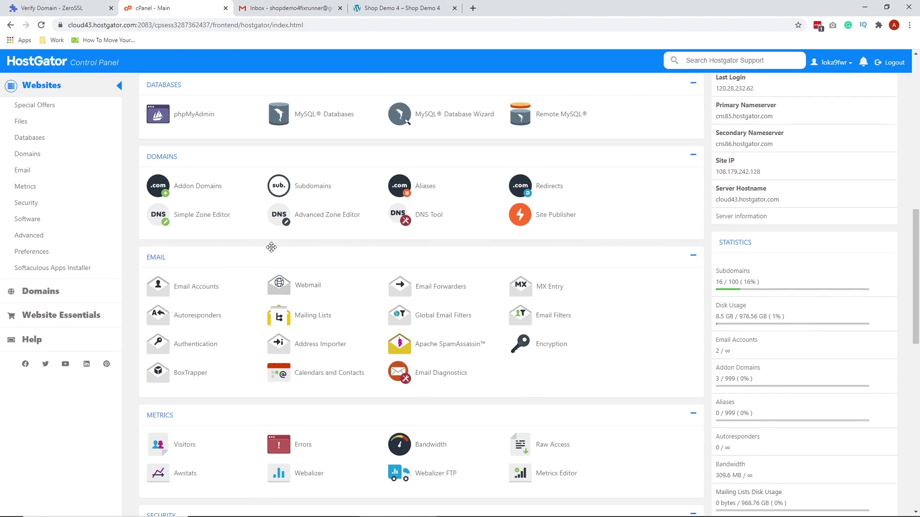
{"action": "left_click", "coordinate": [440, 290]}
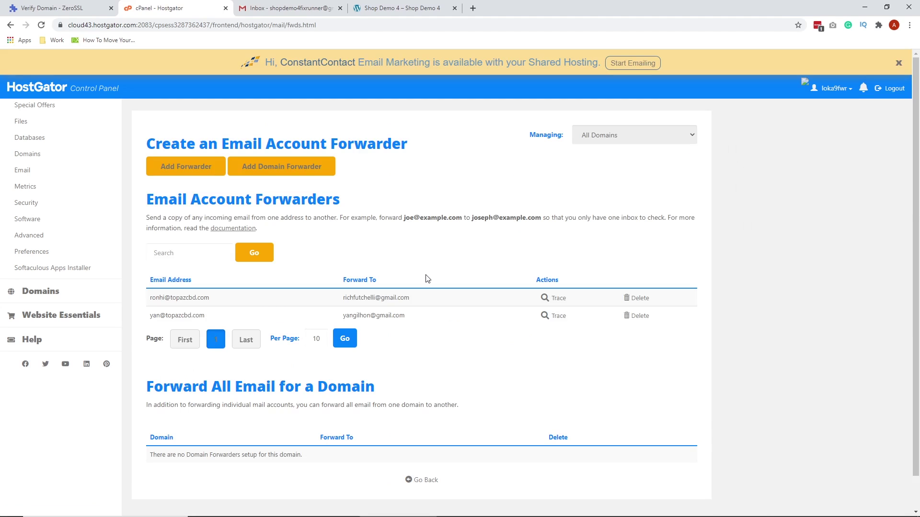
{"action": "left_click", "coordinate": [182, 171]}
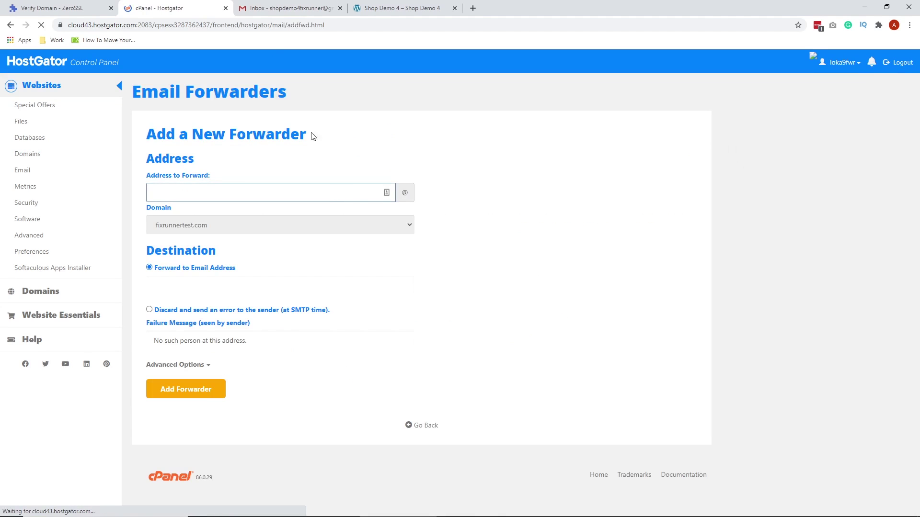
{"action": "left_click", "coordinate": [74, 7]}
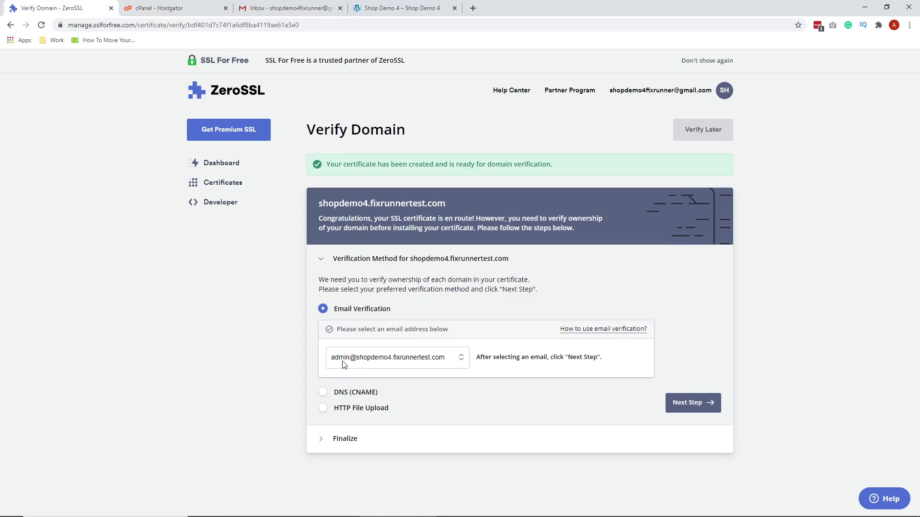
{"action": "left_click", "coordinate": [187, 8]}
{"action": "type", "text": "admin"}
{"action": "left_click", "coordinate": [285, 223]}
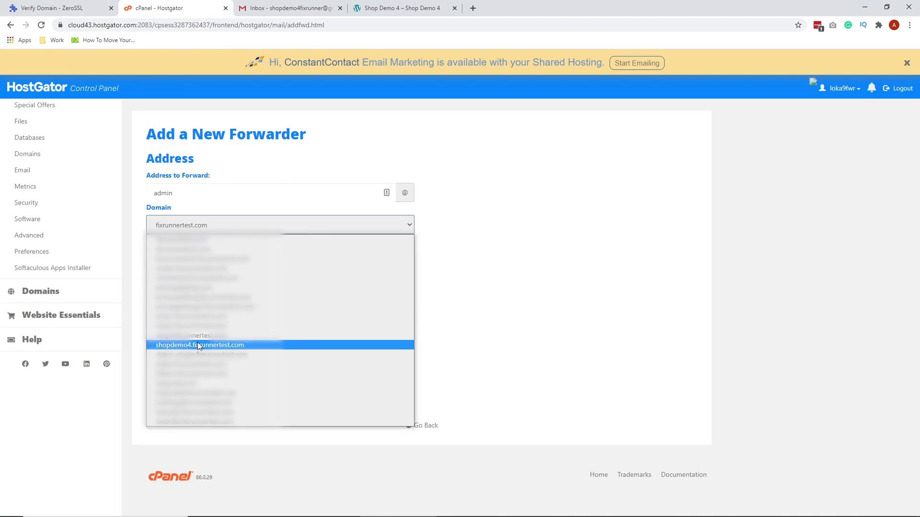
{"action": "left_click", "coordinate": [200, 345]}
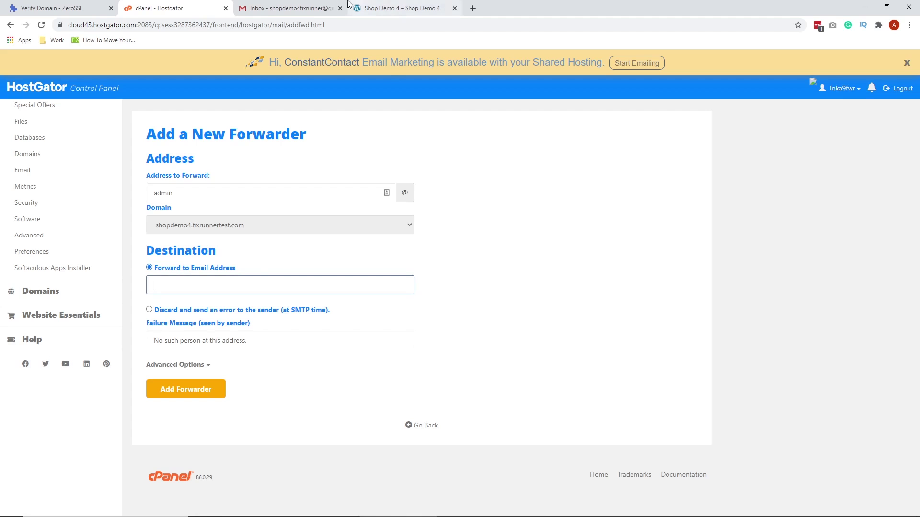
- Copy the shop's Gmail address from Gmail and paste it as the forwarder destination
{"action": "left_click", "coordinate": [295, 6]}
{"action": "left_click", "coordinate": [903, 66]}
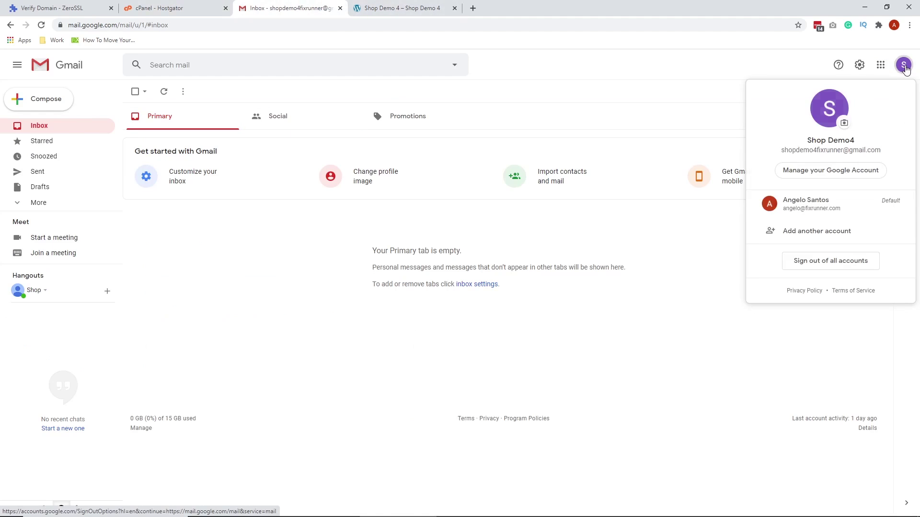
{"action": "triple_click", "coordinate": [828, 151]}
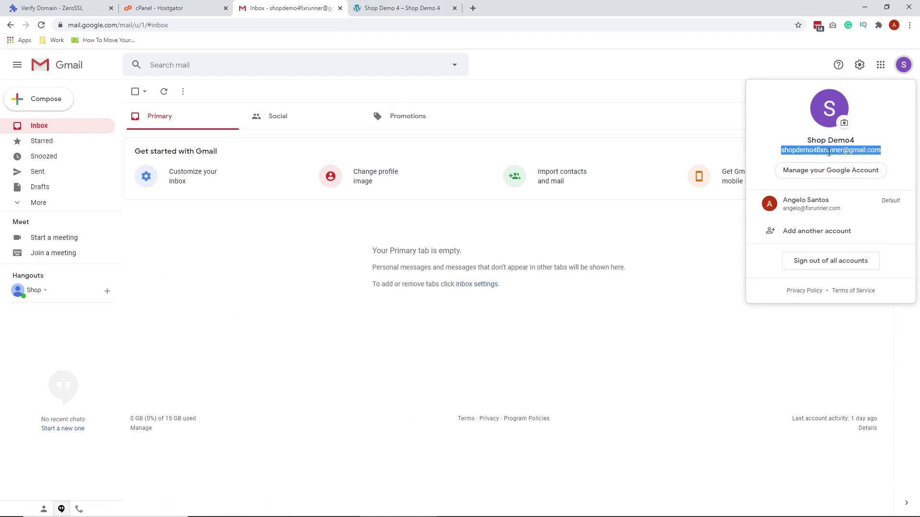
{"action": "right_click", "coordinate": [829, 152]}
{"action": "left_click", "coordinate": [826, 158]}
{"action": "left_click", "coordinate": [185, 6]}
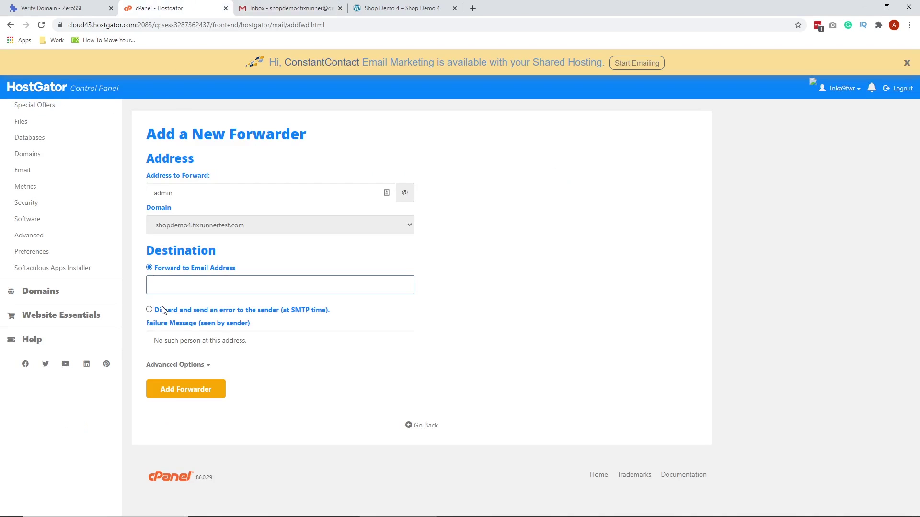
{"action": "right_click", "coordinate": [200, 286]}
{"action": "left_click", "coordinate": [255, 356]}
{"action": "left_click", "coordinate": [493, 265]}
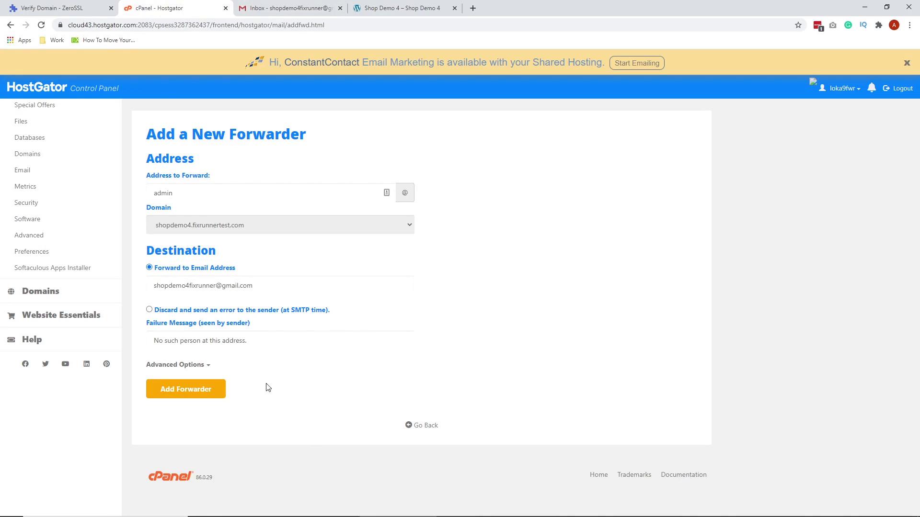
{"action": "left_click", "coordinate": [201, 391]}
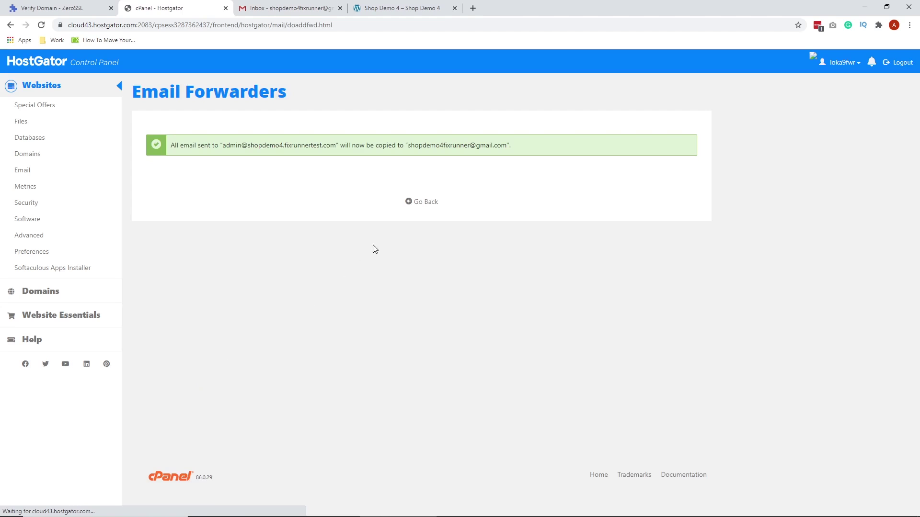
{"action": "left_click", "coordinate": [414, 205]}
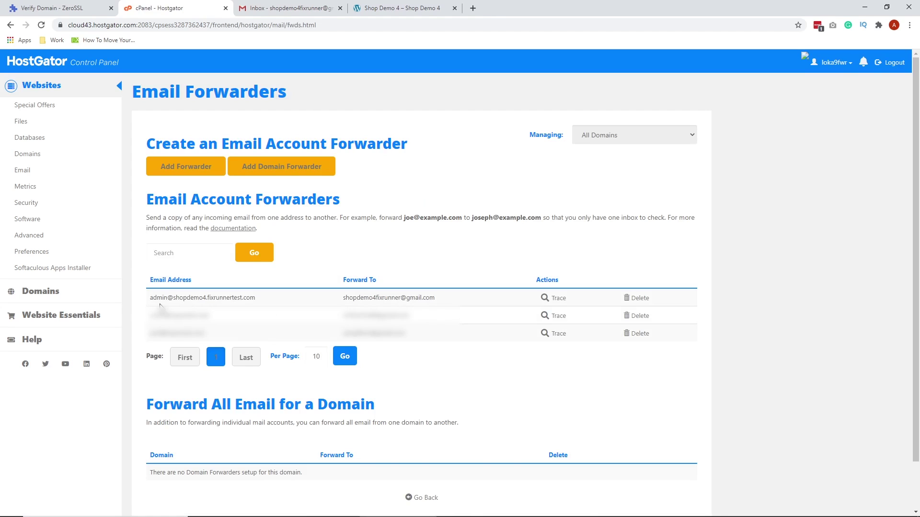
{"action": "left_click_drag", "start_coordinate": [149, 301], "coordinate": [259, 304]}
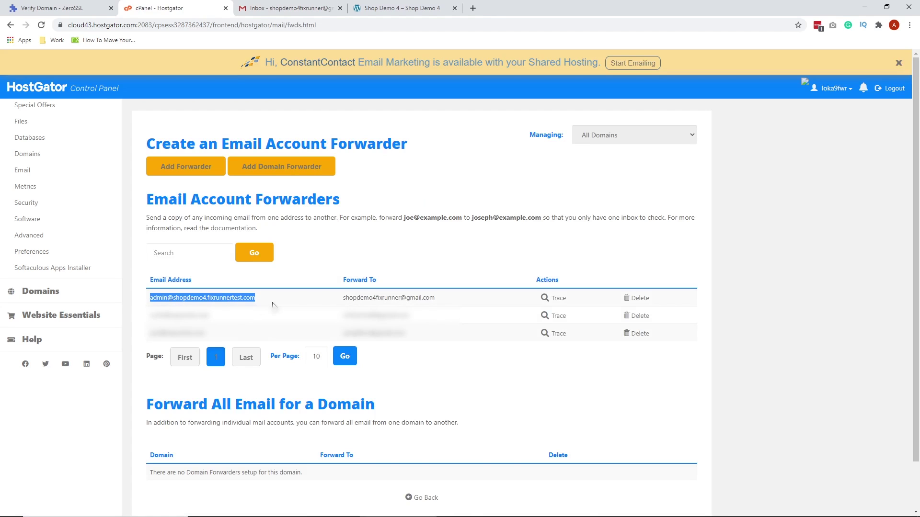
{"action": "left_click_drag", "start_coordinate": [344, 300], "coordinate": [442, 307]}
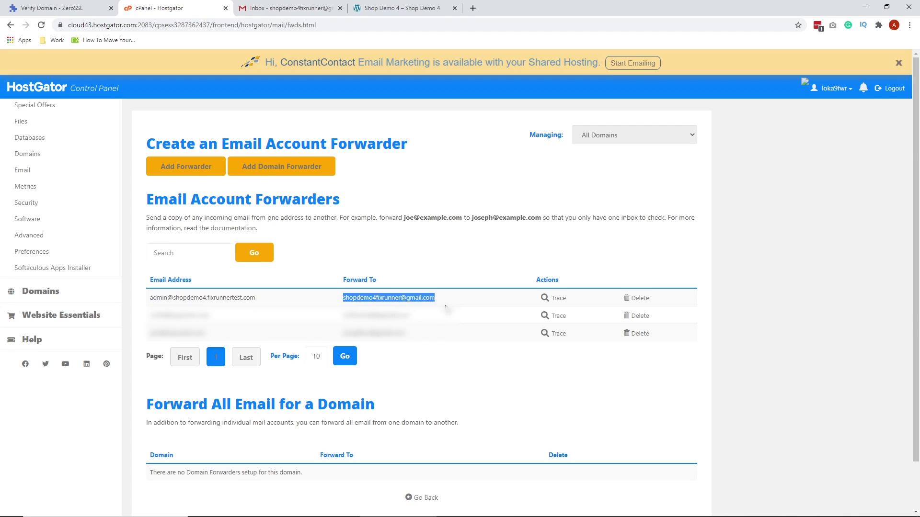
{"action": "left_click", "coordinate": [446, 319]}
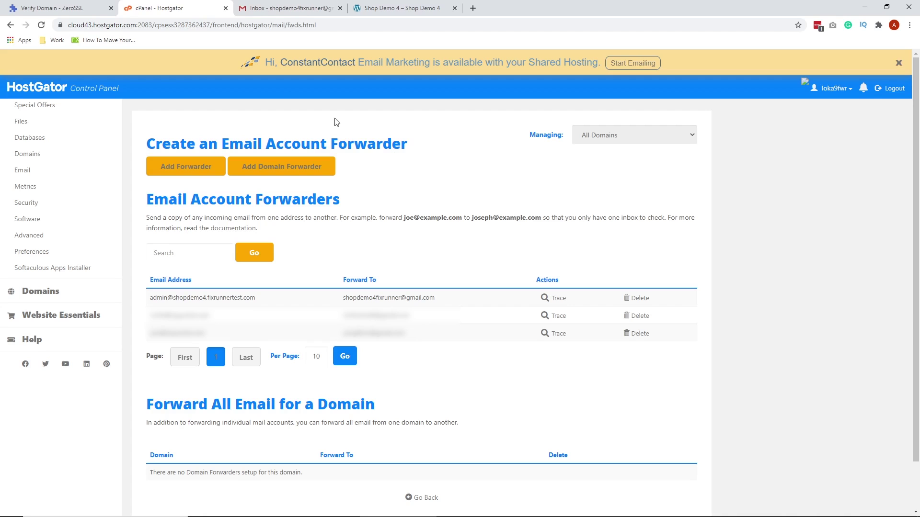
- Continue with admin-address Email Verification in ZeroSSL and request domain verification
{"action": "left_click", "coordinate": [62, 7]}
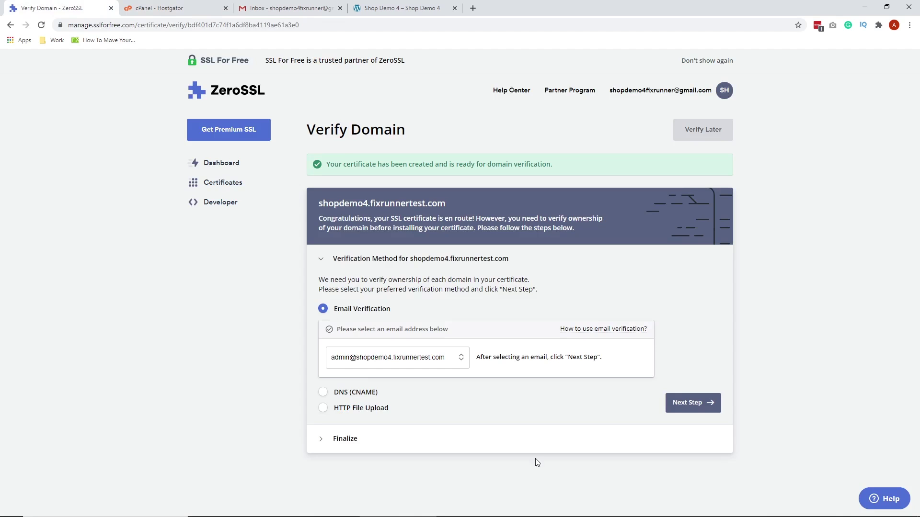
{"action": "left_click", "coordinate": [688, 403]}
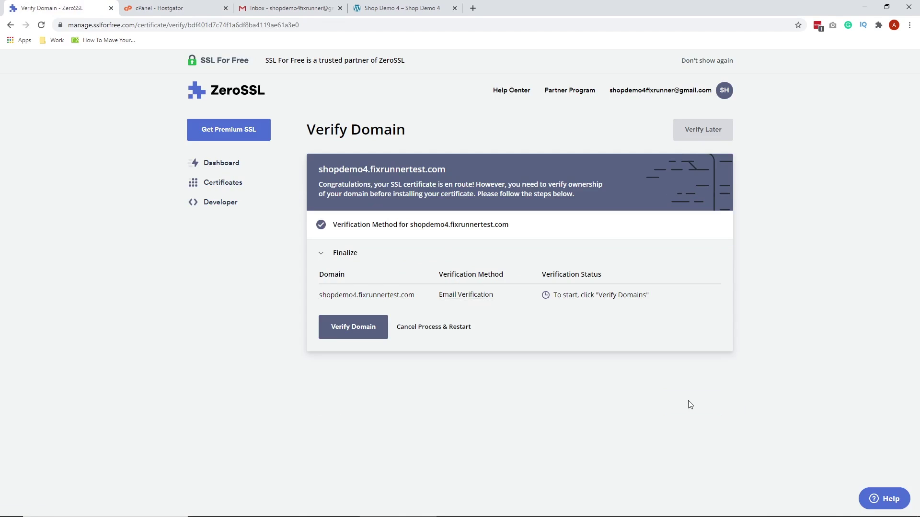
{"action": "left_click", "coordinate": [343, 335]}
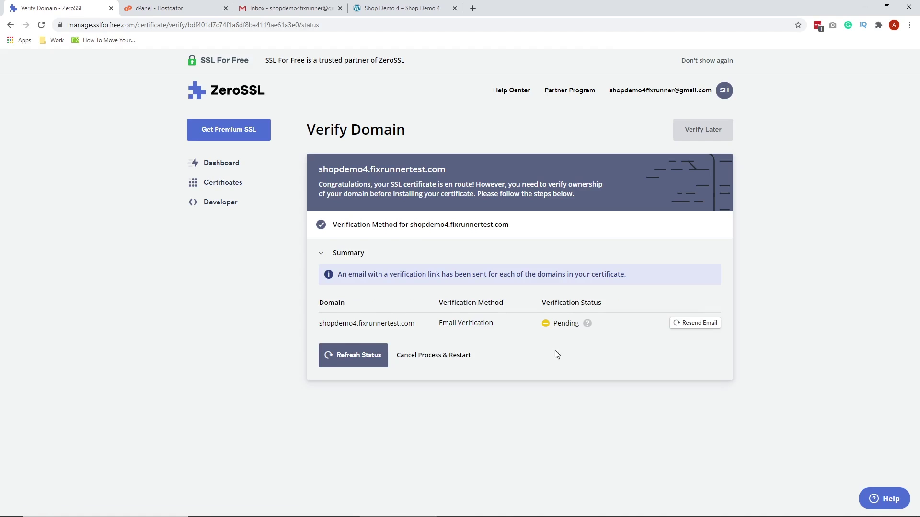
- Refresh Gmail, open the ZeroSSL Verify Domains e-mail and copy its verification key
{"action": "left_click", "coordinate": [280, 8]}
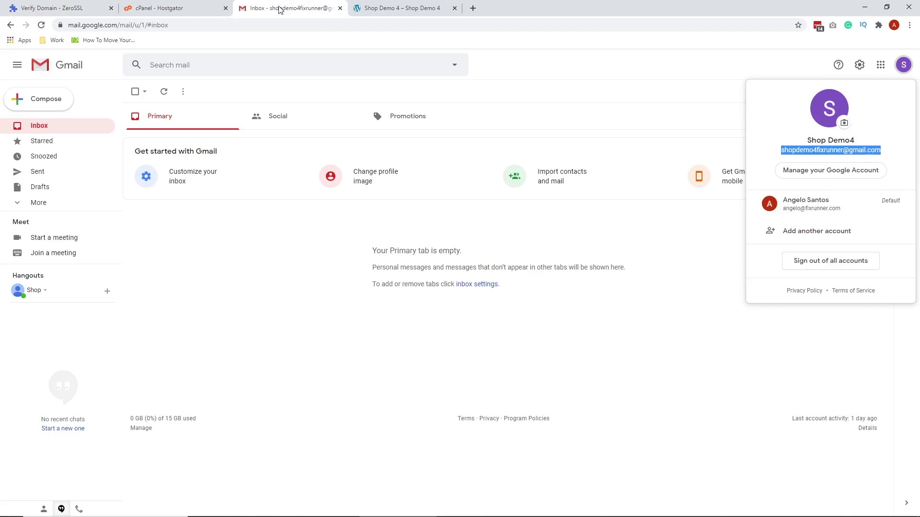
{"action": "left_click", "coordinate": [41, 25]}
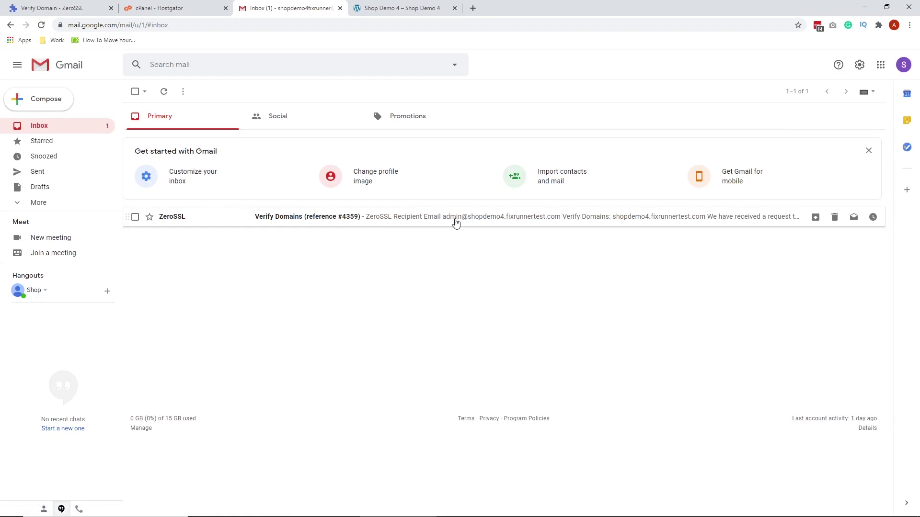
{"action": "left_click", "coordinate": [421, 221]}
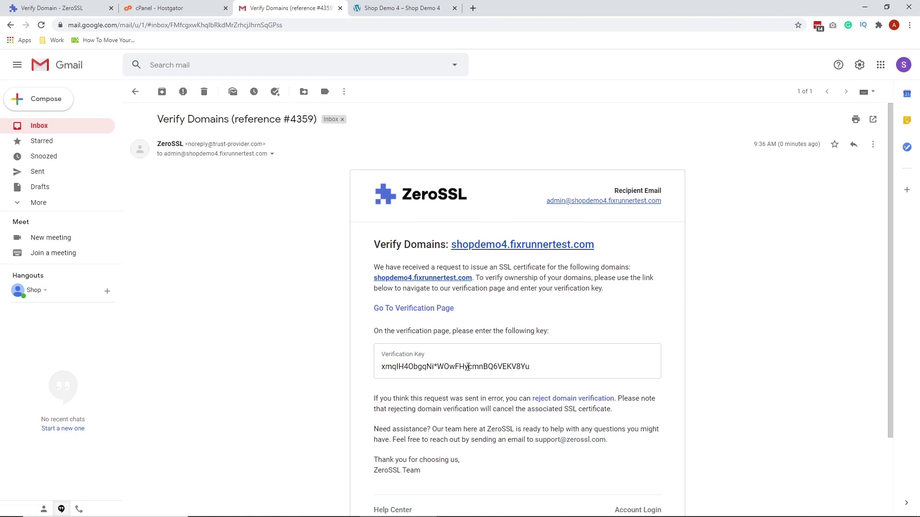
{"action": "scroll", "coordinate": [467, 367], "scroll_direction": "down", "scroll_amount": 1}
{"action": "triple_click", "coordinate": [449, 317]}
{"action": "right_click", "coordinate": [449, 316]}
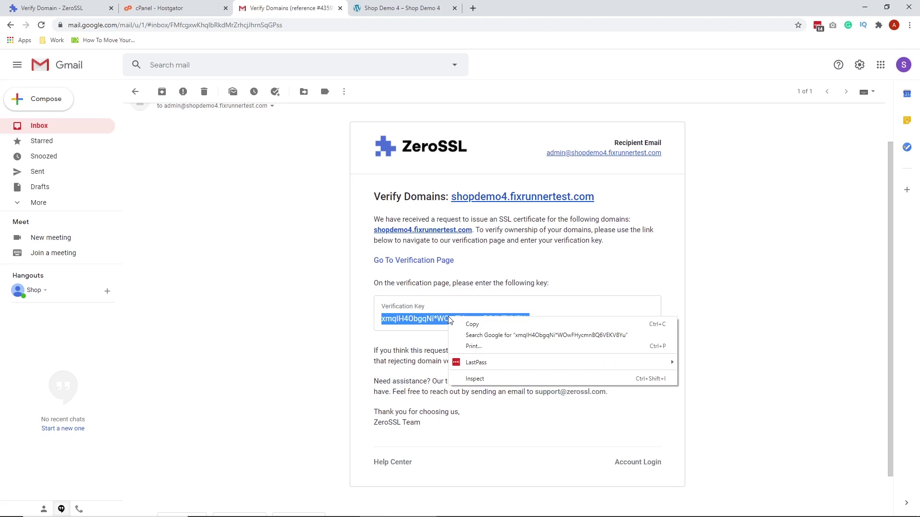
{"action": "left_click", "coordinate": [475, 323]}
- Paste the key on the verification page, submit it, and close that page
{"action": "left_click", "coordinate": [551, 269]}
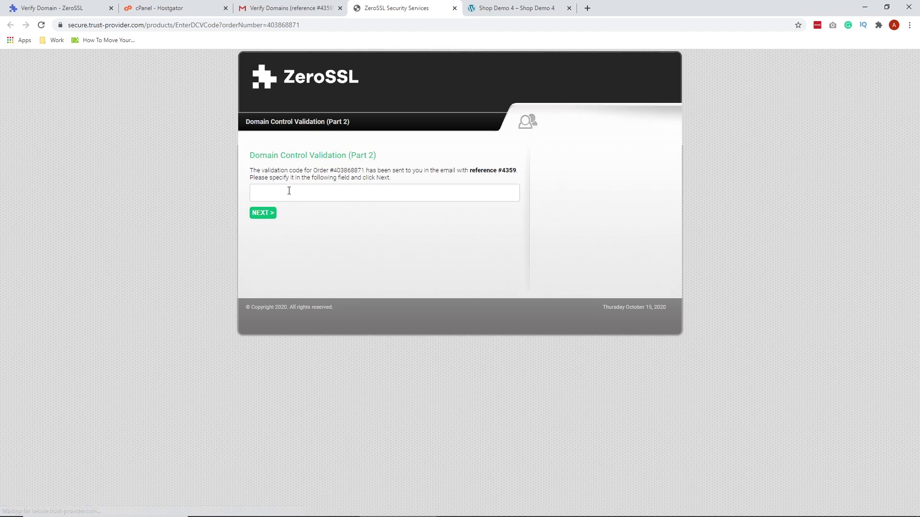
{"action": "right_click", "coordinate": [289, 191]}
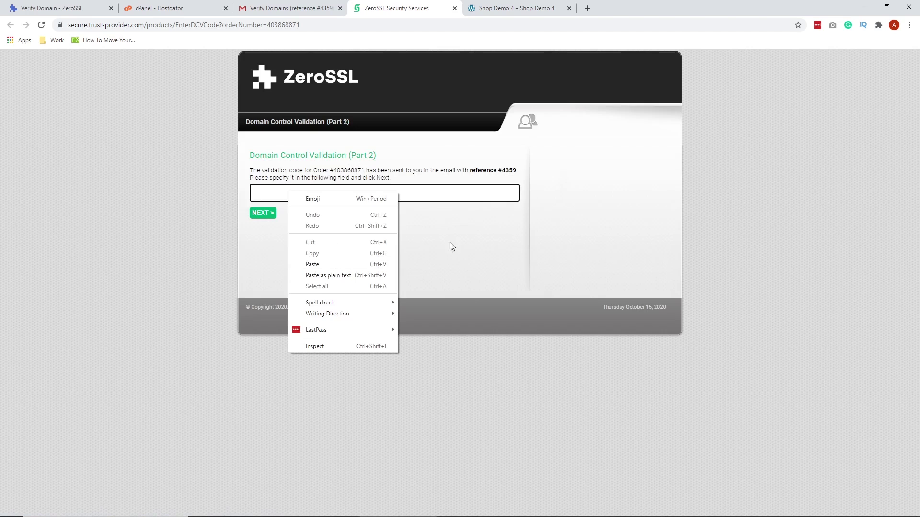
{"action": "left_click", "coordinate": [491, 240]}
{"action": "right_click", "coordinate": [297, 194]}
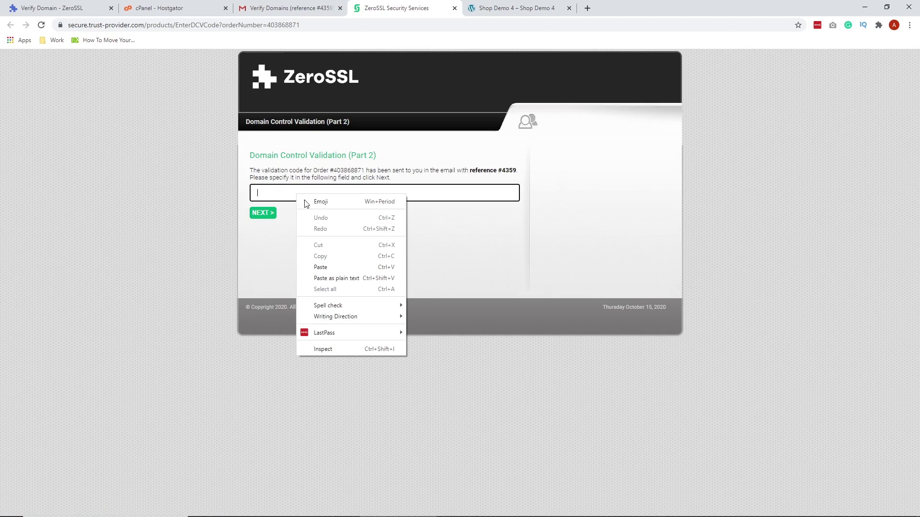
{"action": "left_click", "coordinate": [346, 266]}
{"action": "left_click", "coordinate": [257, 214]}
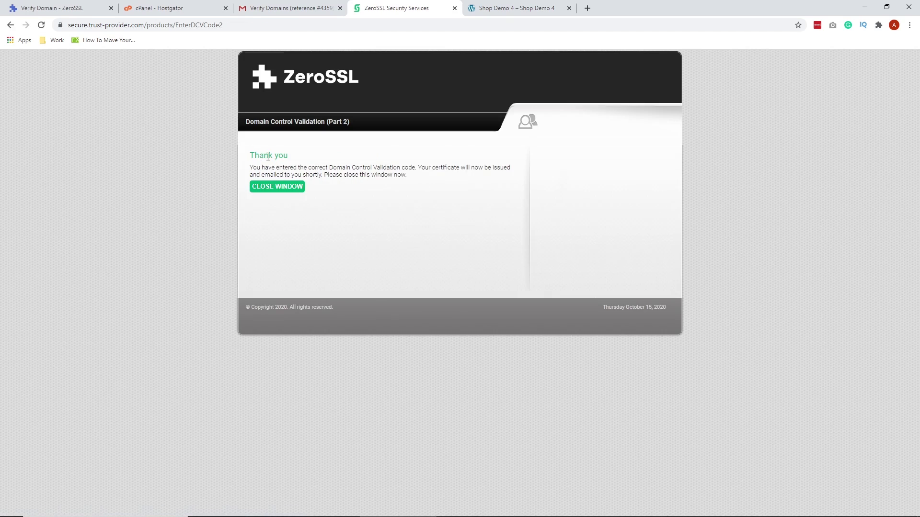
{"action": "left_click", "coordinate": [283, 192]}
{"action": "left_click", "coordinate": [454, 8]}
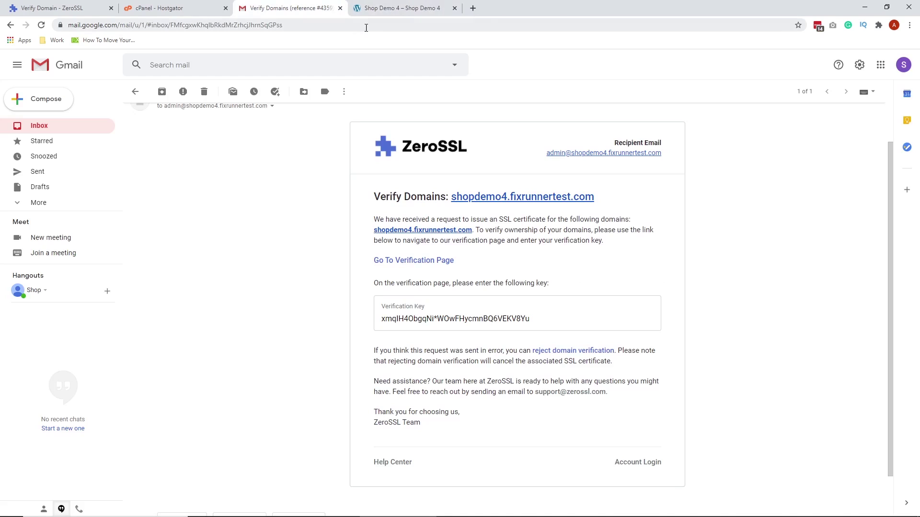
- Open the Certificate Issued e-mail, refresh ZeroSSL status to Verified, and proceed to Install Certificate
{"action": "left_click", "coordinate": [88, 129]}
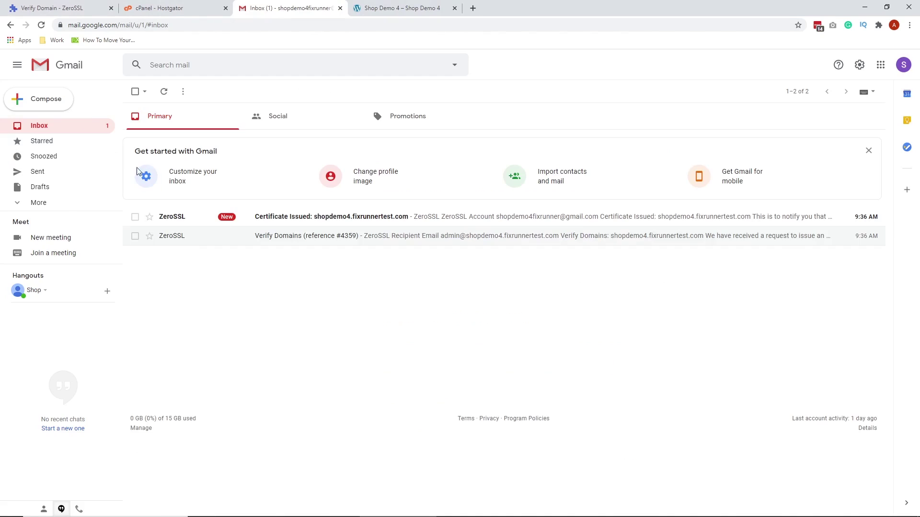
{"action": "left_click", "coordinate": [355, 222]}
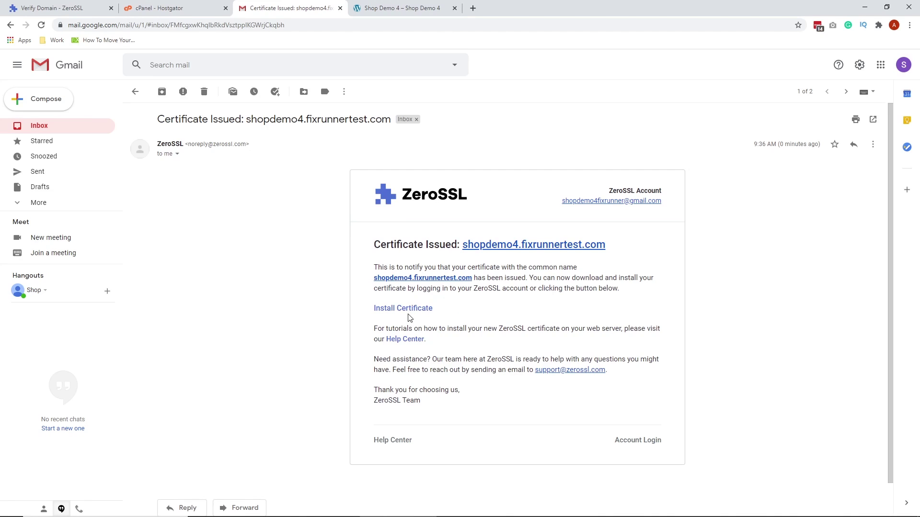
{"action": "left_click", "coordinate": [63, 7]}
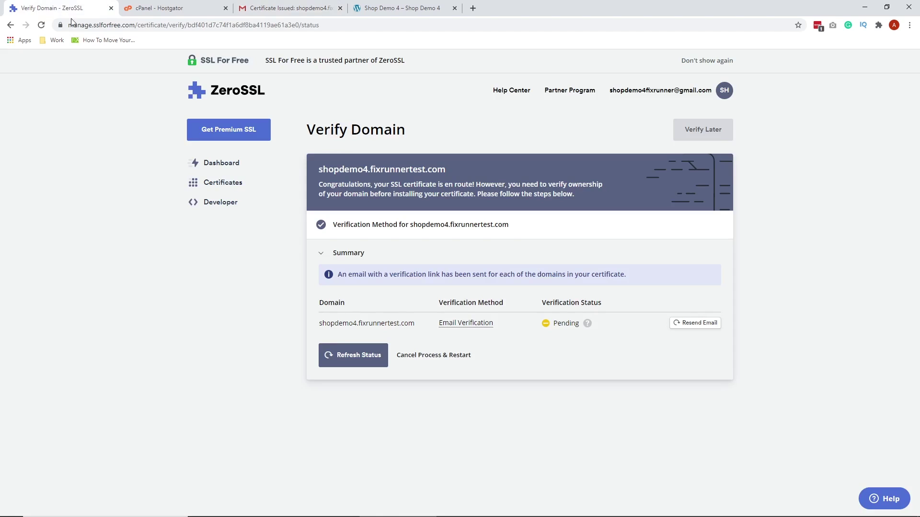
{"action": "left_click", "coordinate": [350, 362]}
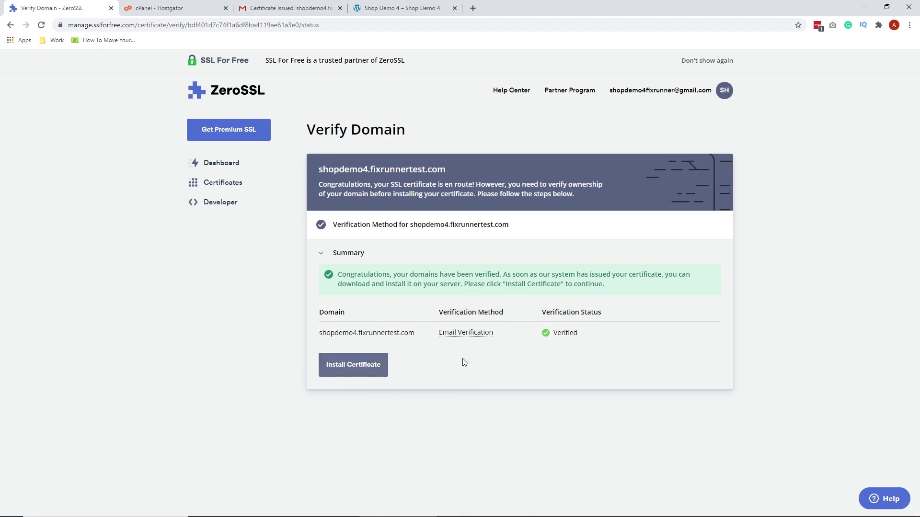
{"action": "left_click", "coordinate": [368, 368]}
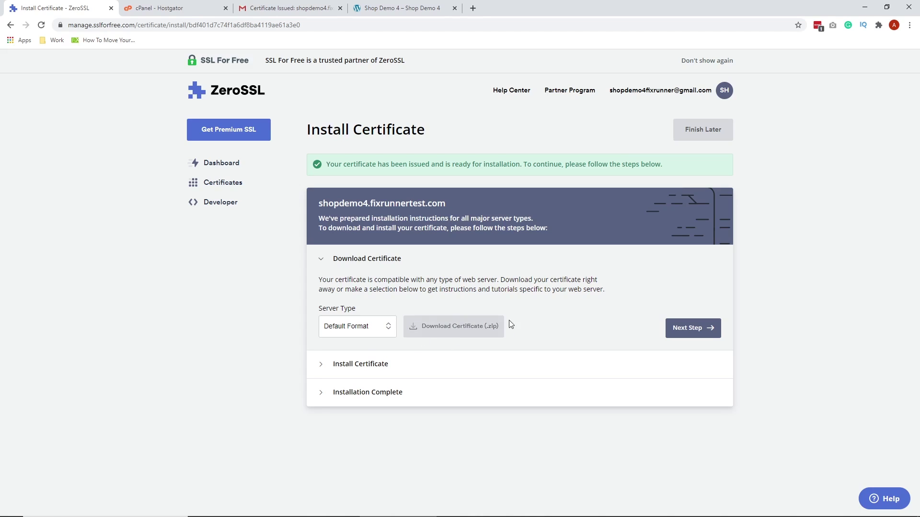
- Download the certificate .zip and show it in its Downloads folder
{"action": "left_click", "coordinate": [453, 329]}
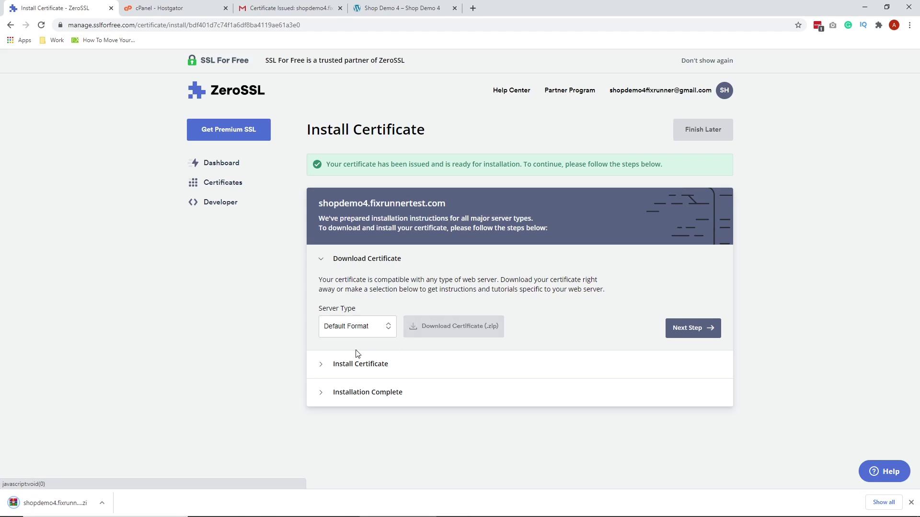
{"action": "left_click", "coordinate": [101, 504]}
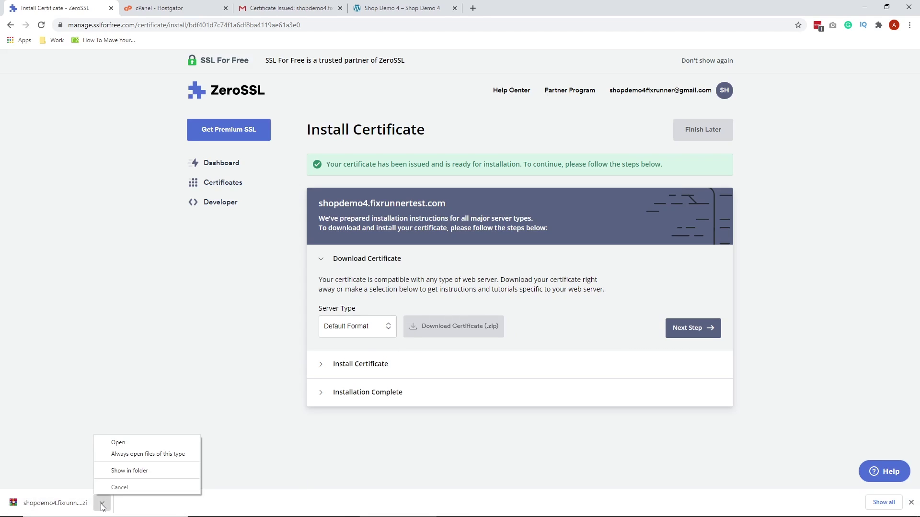
{"action": "left_click", "coordinate": [255, 442]}
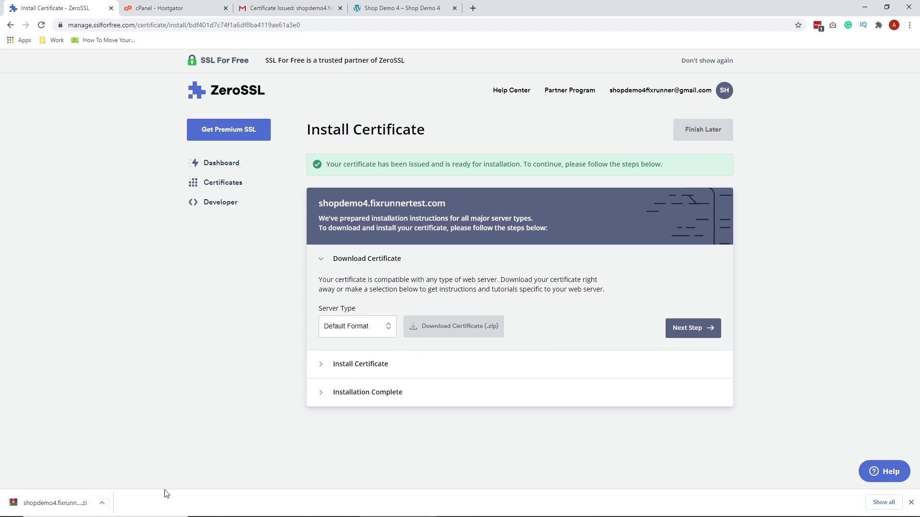
{"action": "left_click", "coordinate": [103, 503]}
{"action": "left_click", "coordinate": [144, 471]}
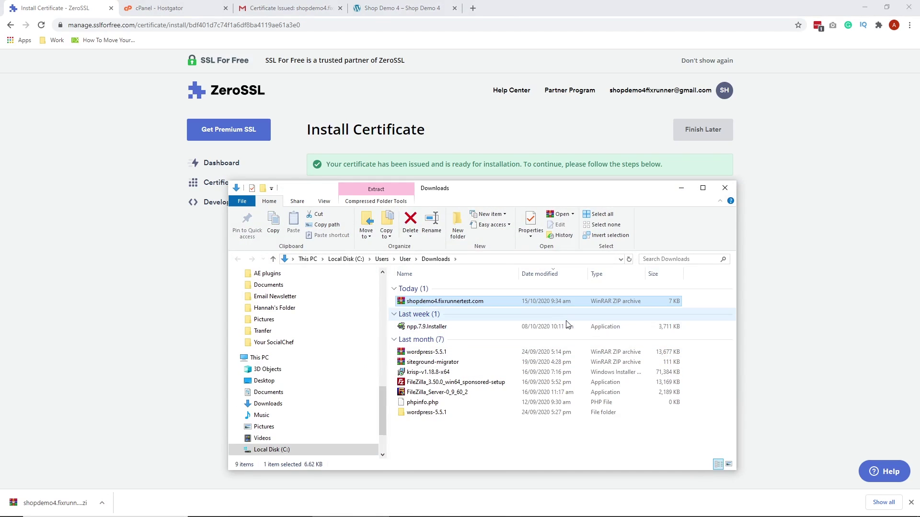
- Extract the zip to a shopdemo4.fixrunnertest.com folder and open it
{"action": "scroll", "coordinate": [323, 405], "scroll_direction": "down", "scroll_amount": 2}
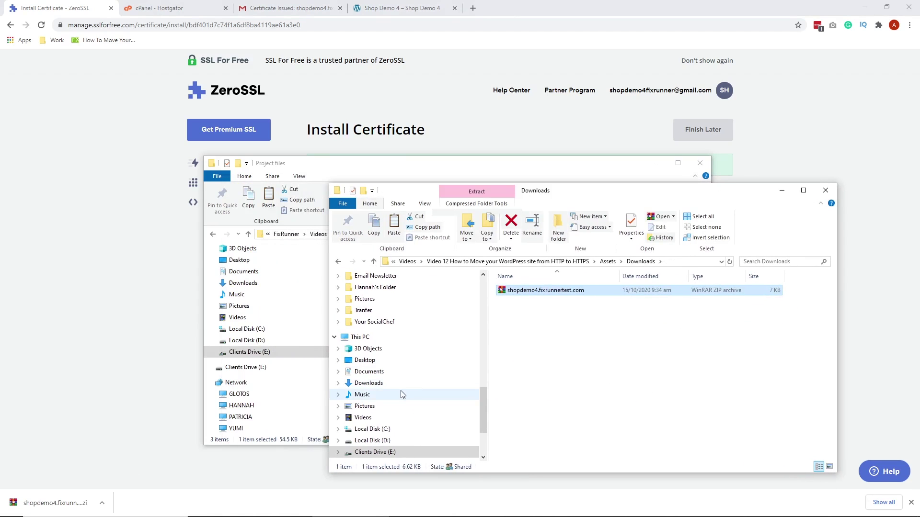
{"action": "left_click", "coordinate": [610, 374]}
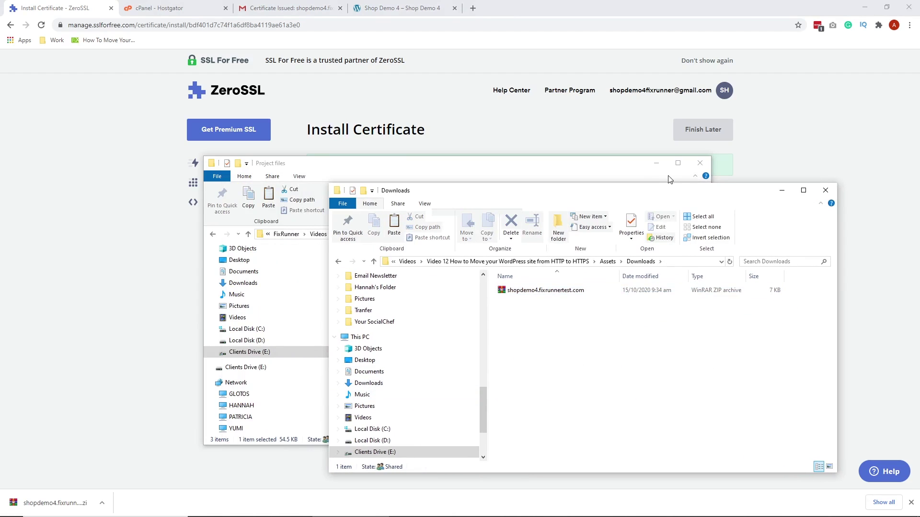
{"action": "left_click", "coordinate": [700, 164]}
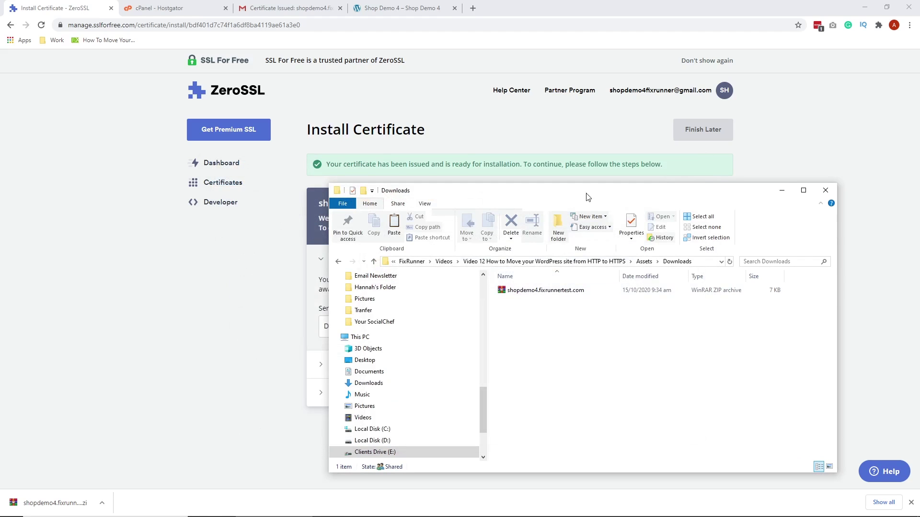
{"action": "left_click_drag", "start_coordinate": [592, 193], "coordinate": [502, 169]}
{"action": "right_click", "coordinate": [459, 267]}
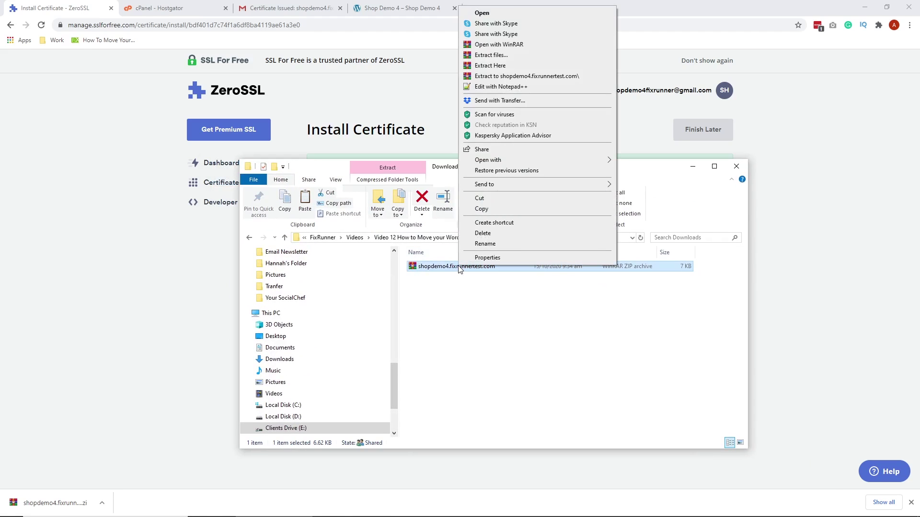
{"action": "left_click", "coordinate": [540, 77]}
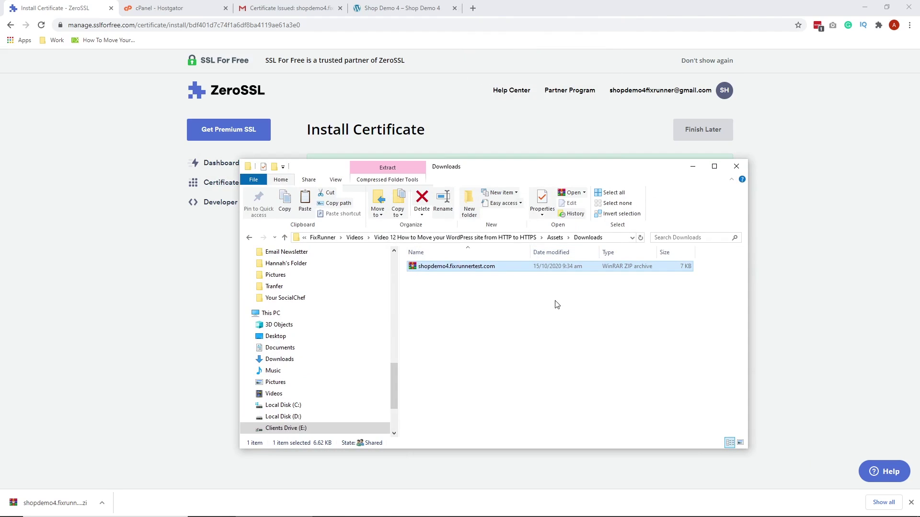
{"action": "double_click", "coordinate": [452, 267]}
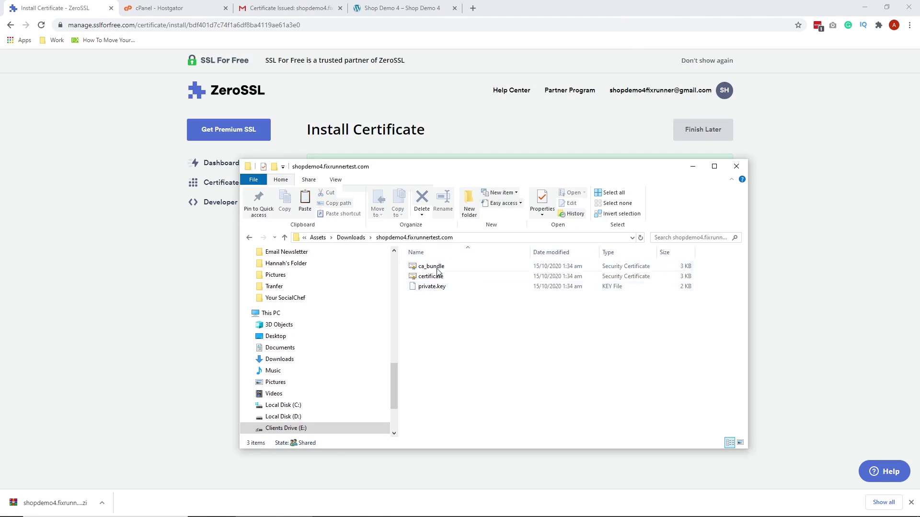
- Mark ZeroSSL's download step done, then return to the HostGator cPanel home page
{"action": "left_click", "coordinate": [45, 315]}
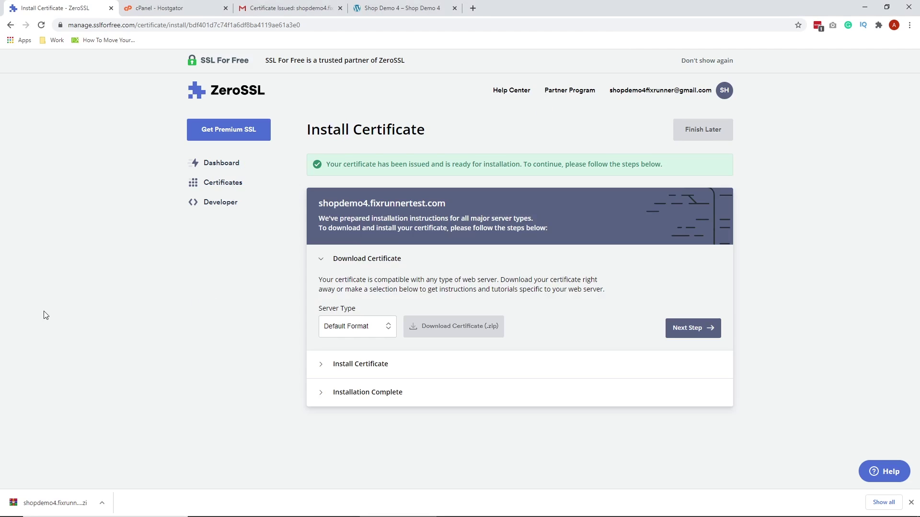
{"action": "left_click", "coordinate": [676, 337]}
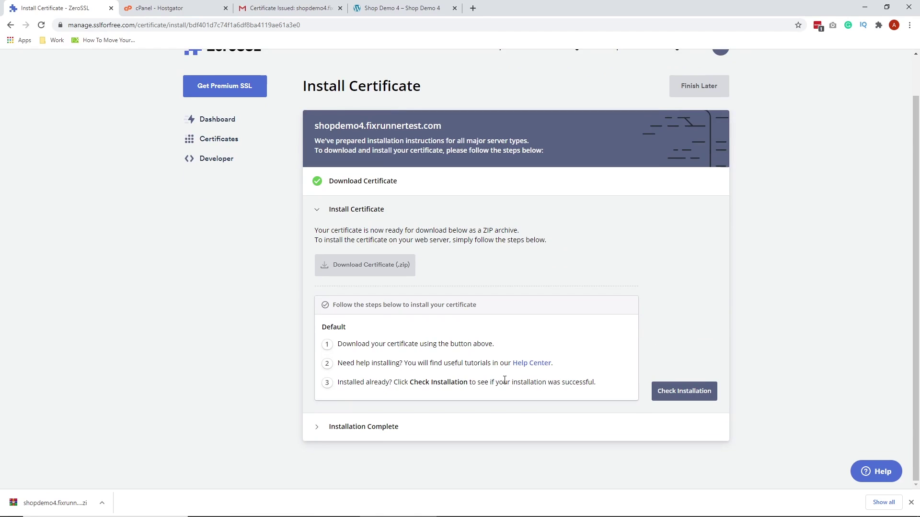
{"action": "left_click", "coordinate": [145, 5]}
{"action": "left_click", "coordinate": [40, 90]}
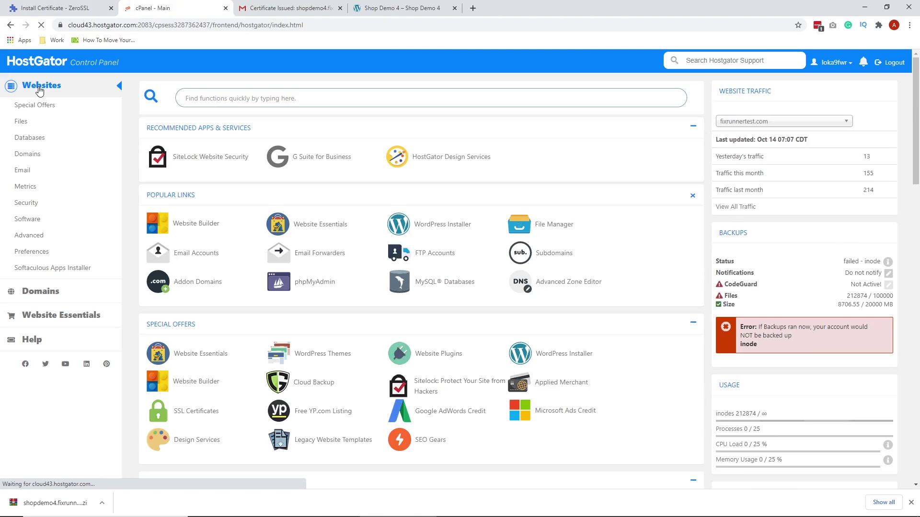
- Go to Security > SSL/TLS > Manage SSL sites and scroll to the shopdemo4 entry
{"action": "left_click", "coordinate": [26, 204]}
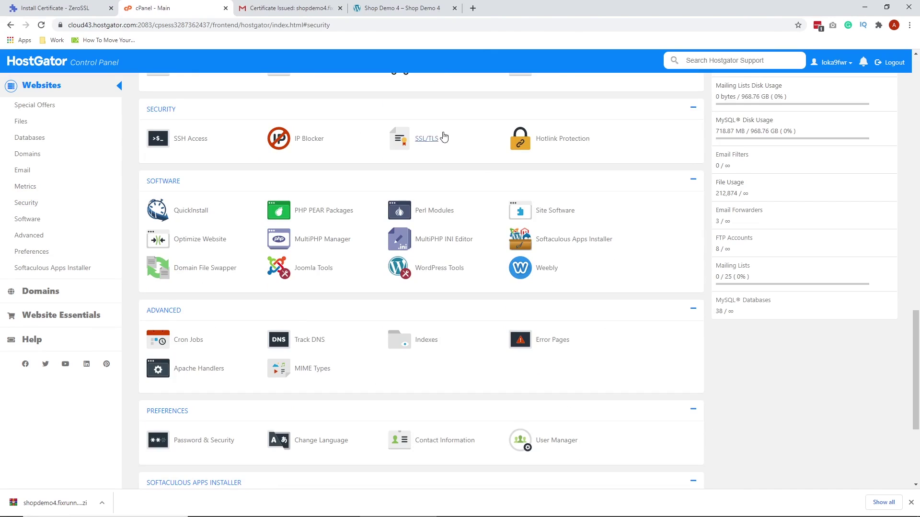
{"action": "left_click", "coordinate": [423, 140]}
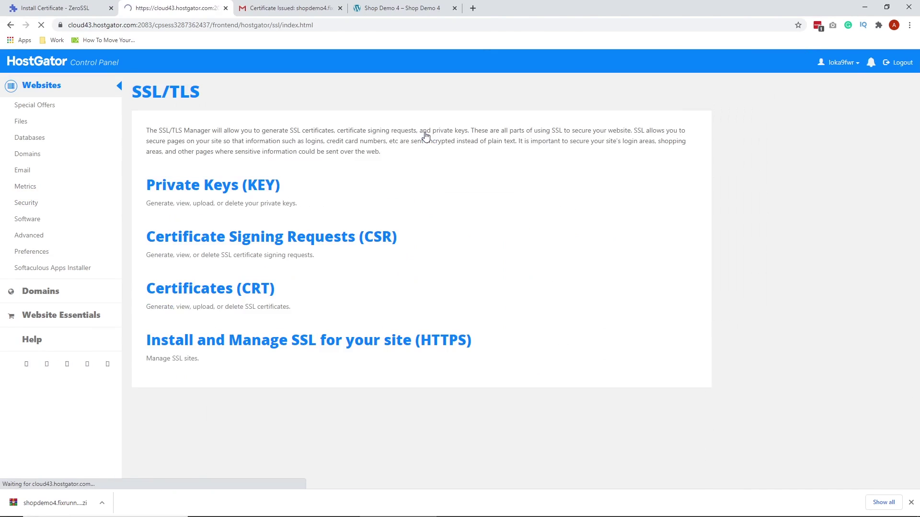
{"action": "left_click", "coordinate": [178, 361]}
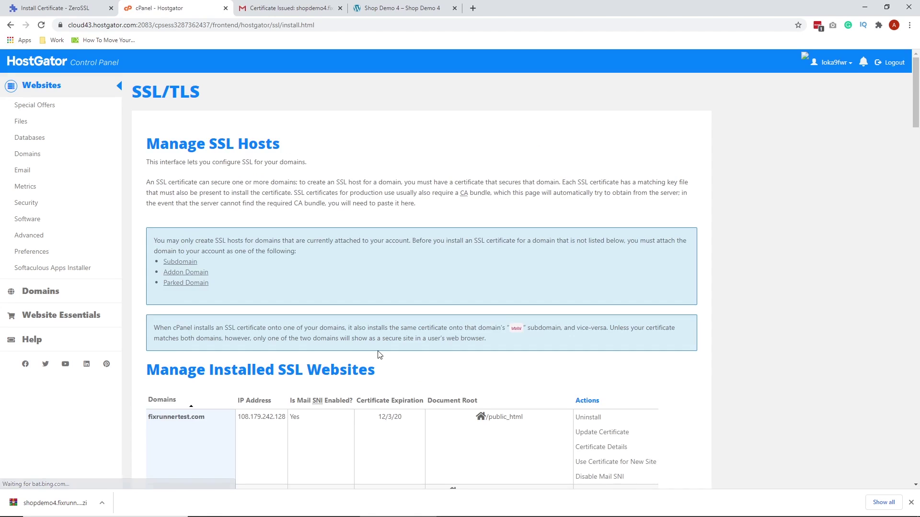
{"action": "scroll", "coordinate": [378, 351], "scroll_direction": "down", "scroll_amount": 3}
{"action": "scroll", "coordinate": [378, 350], "scroll_direction": "down", "scroll_amount": 8}
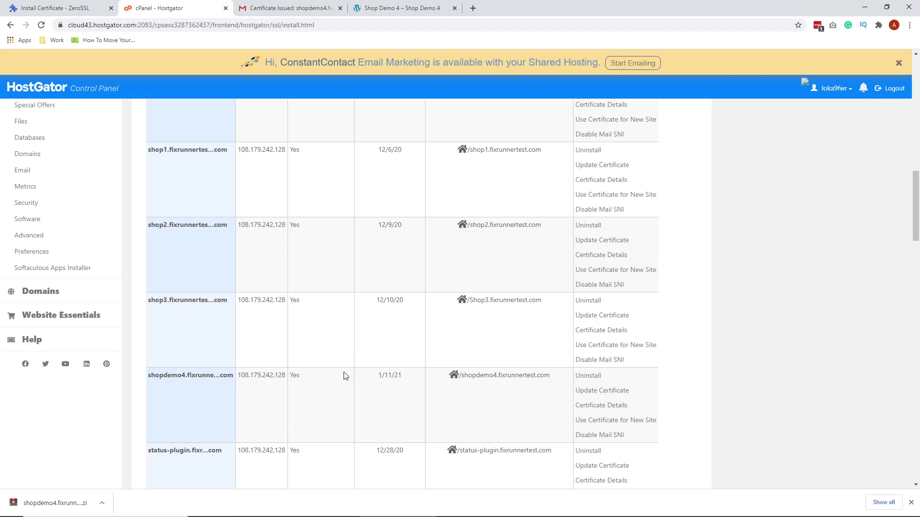
- Paste the certificate.crt contents into the Certificate (CRT) field for shopdemo4
{"action": "left_click", "coordinate": [616, 391]}
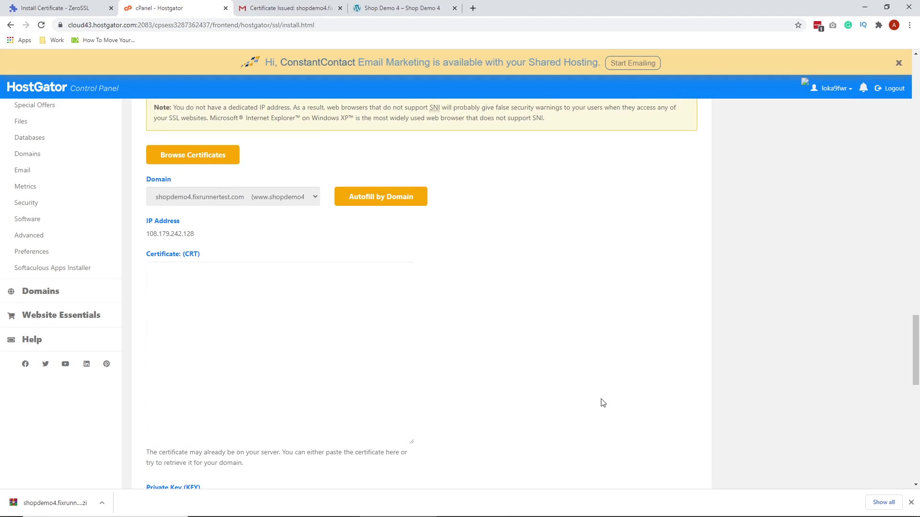
{"action": "scroll", "coordinate": [599, 354], "scroll_direction": "down", "scroll_amount": 2}
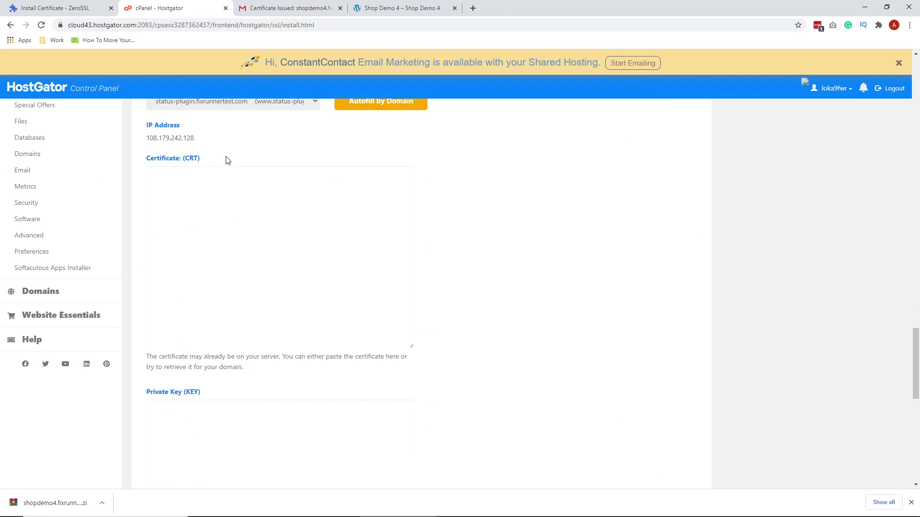
{"action": "key", "text": "alt+Tab"}
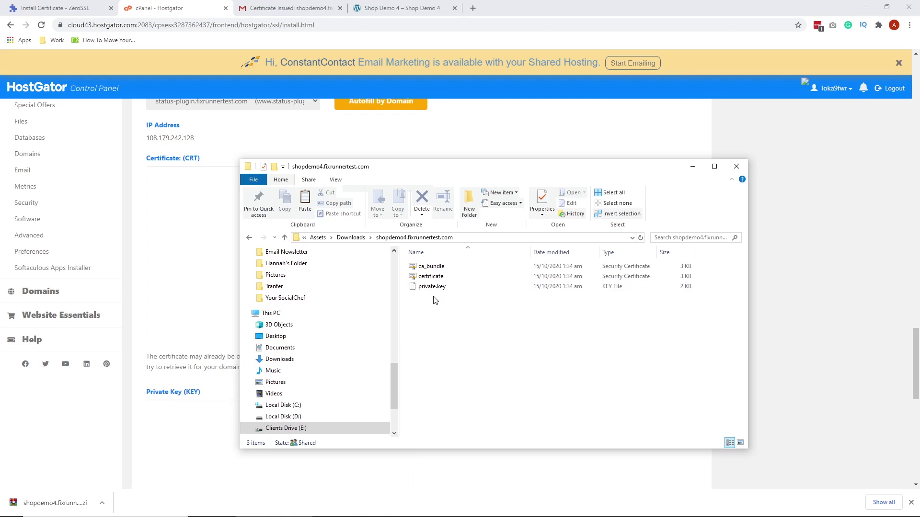
{"action": "right_click", "coordinate": [440, 277]}
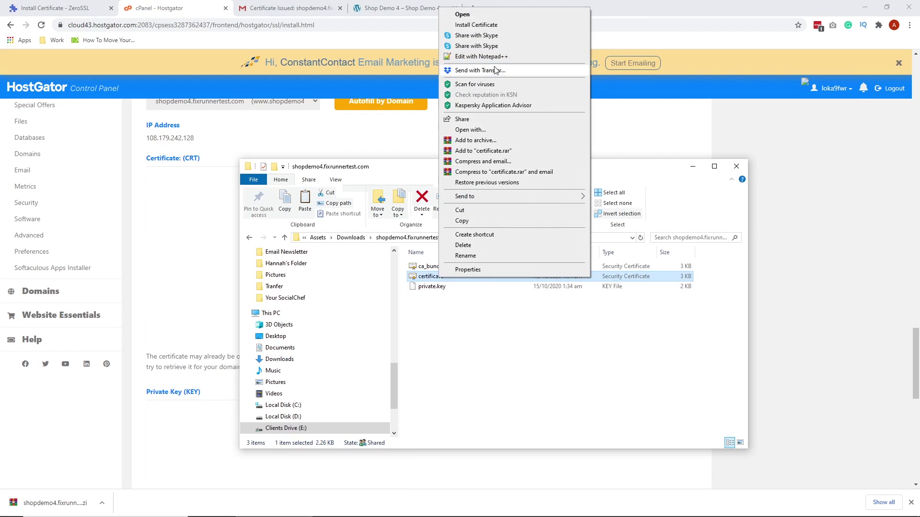
{"action": "left_click", "coordinate": [484, 56]}
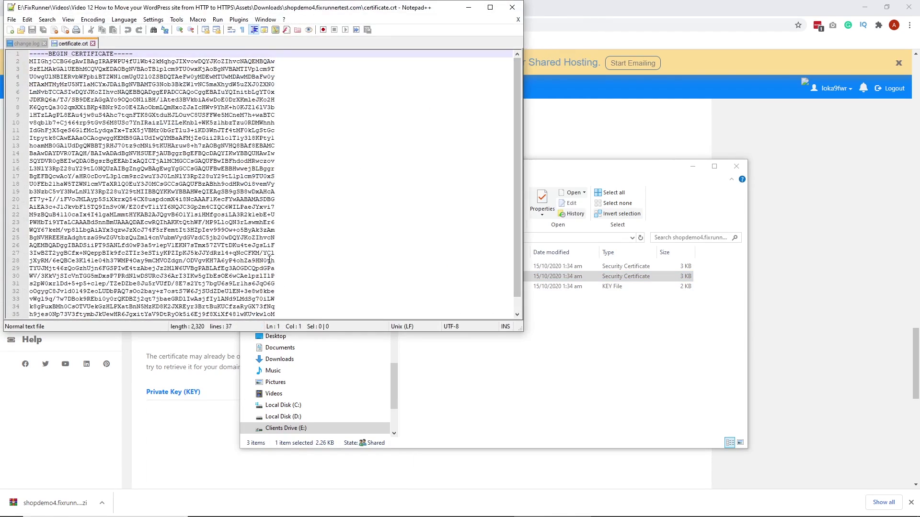
{"action": "left_click", "coordinate": [269, 260]}
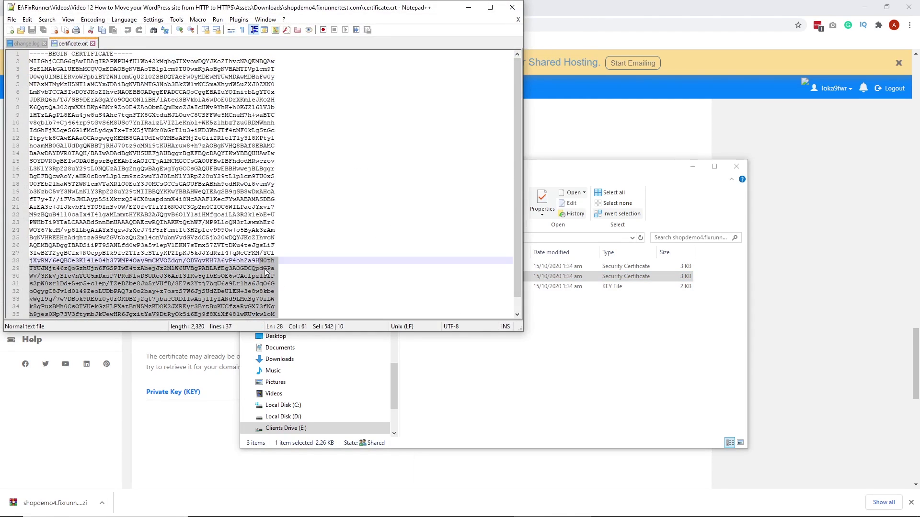
{"action": "key", "text": "ctrl+a"}
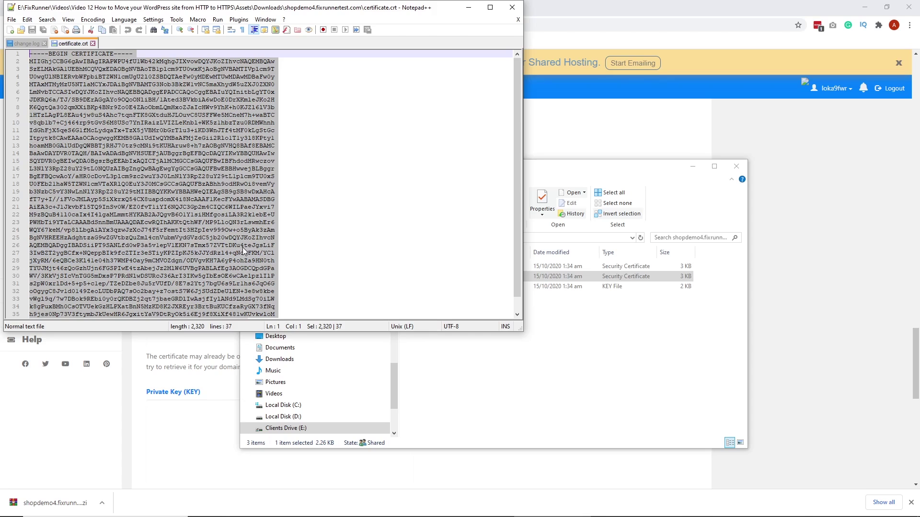
{"action": "left_click", "coordinate": [93, 43]}
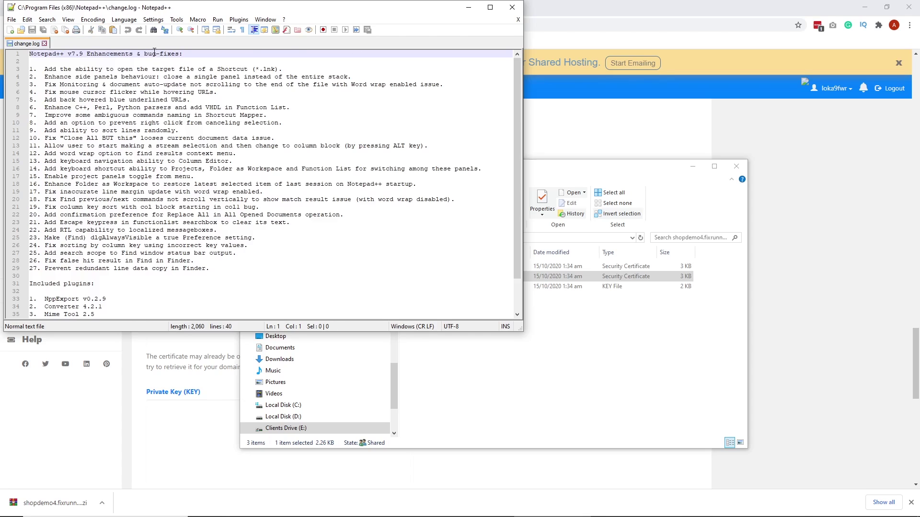
{"action": "left_click", "coordinate": [475, 9]}
{"action": "left_click", "coordinate": [182, 288]}
{"action": "key", "text": "ctrl+v"}
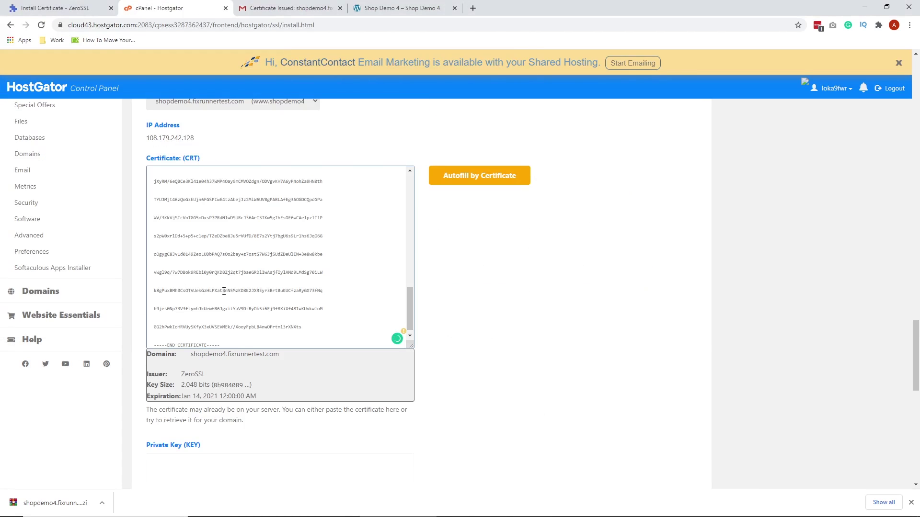
{"action": "left_click", "coordinate": [458, 314]}
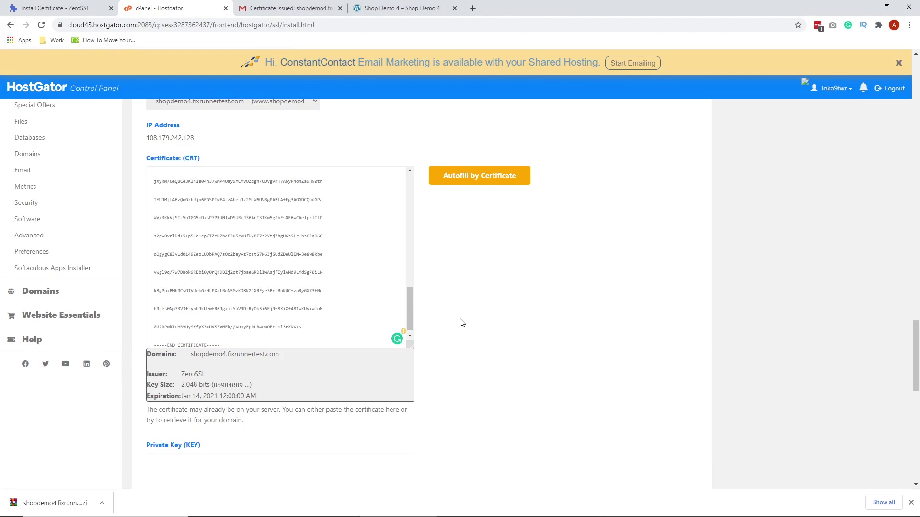
- Copy the private.key text from Notepad++ into the Private Key (KEY) field
{"action": "scroll", "coordinate": [461, 322], "scroll_direction": "down", "scroll_amount": 5}
{"action": "key", "text": "alt+Tab"}
{"action": "left_click", "coordinate": [432, 286]}
{"action": "right_click", "coordinate": [432, 286]}
{"action": "left_click", "coordinate": [479, 76]}
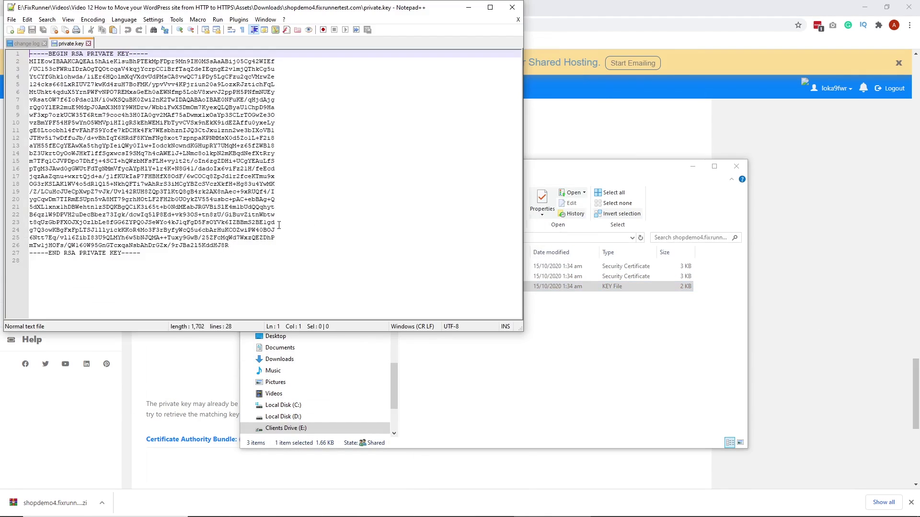
{"action": "key", "text": "ctrl+a"}
{"action": "key", "text": "ctrl+c"}
{"action": "key", "text": "ctrl+w"}
{"action": "key", "text": "alt+Tab"}
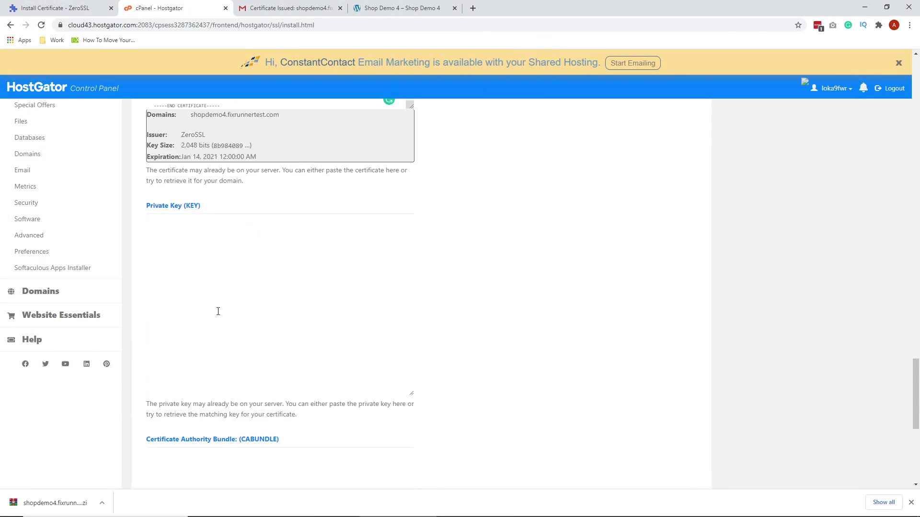
{"action": "left_click", "coordinate": [264, 320]}
{"action": "key", "text": "ctrl+v"}
- Paste the ca_bundle.crt contents into the Certificate Authority Bundle field
{"action": "scroll", "coordinate": [522, 369], "scroll_direction": "down", "scroll_amount": 4}
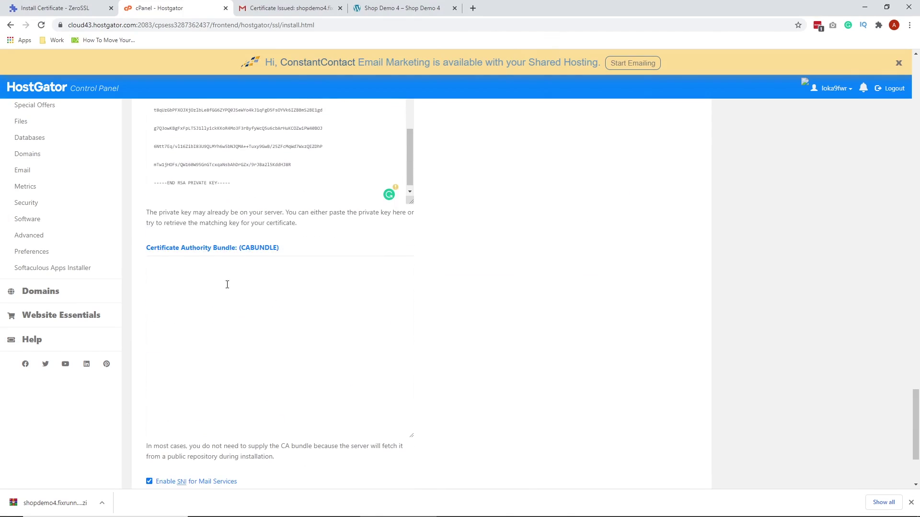
{"action": "key", "text": "alt+Tab"}
{"action": "left_click", "coordinate": [435, 268]}
{"action": "right_click", "coordinate": [435, 272]}
{"action": "left_click", "coordinate": [477, 72]}
{"action": "left_click", "coordinate": [149, 163]}
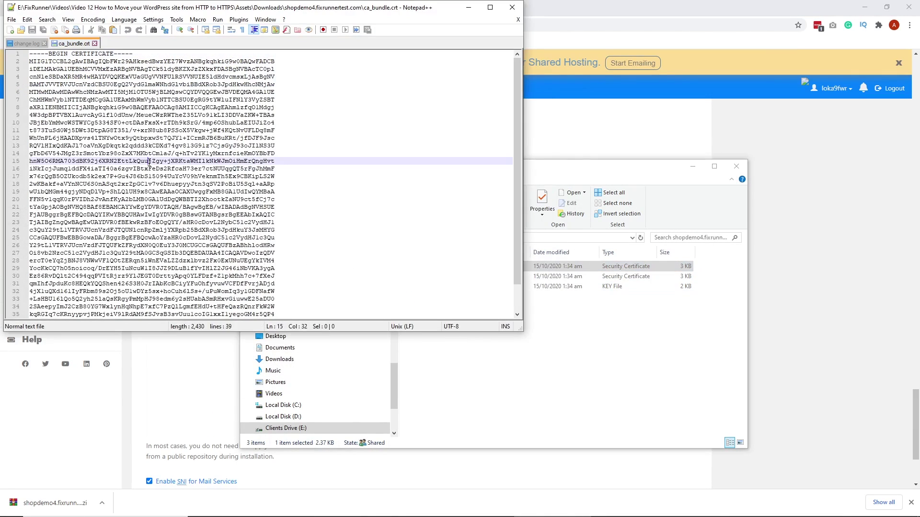
{"action": "left_click", "coordinate": [214, 230]}
{"action": "key", "text": "ctrl+End"}
{"action": "key", "text": "ctrl+shift+Home"}
{"action": "left_click", "coordinate": [468, 10]}
{"action": "left_click", "coordinate": [197, 300]}
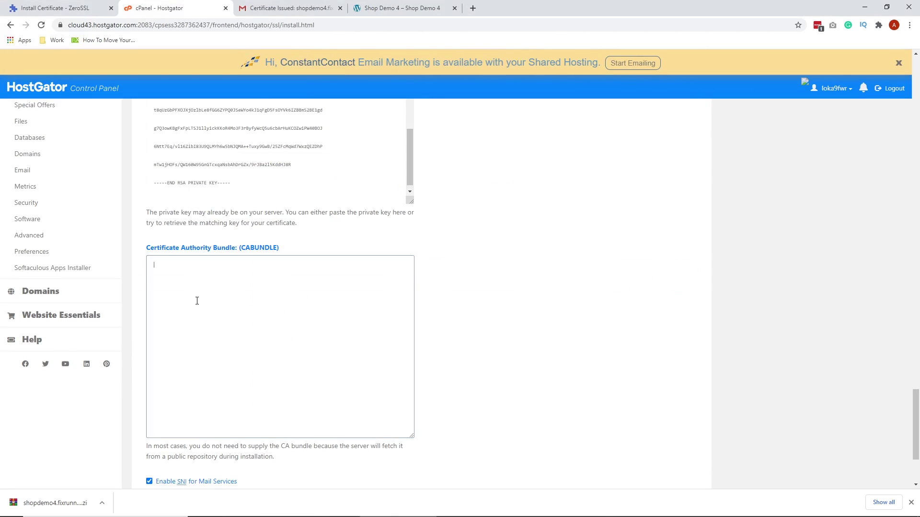
{"action": "key", "text": "ctrl+v"}
- Install the certificate on shopdemo4.fixrunnertest.com and acknowledge the success message
{"action": "scroll", "coordinate": [468, 322], "scroll_direction": "down", "scroll_amount": 3}
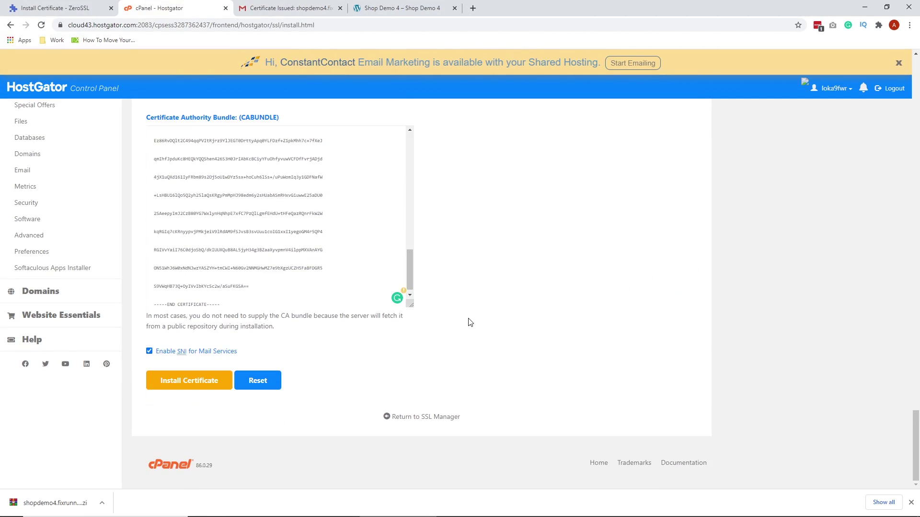
{"action": "left_click", "coordinate": [178, 386]}
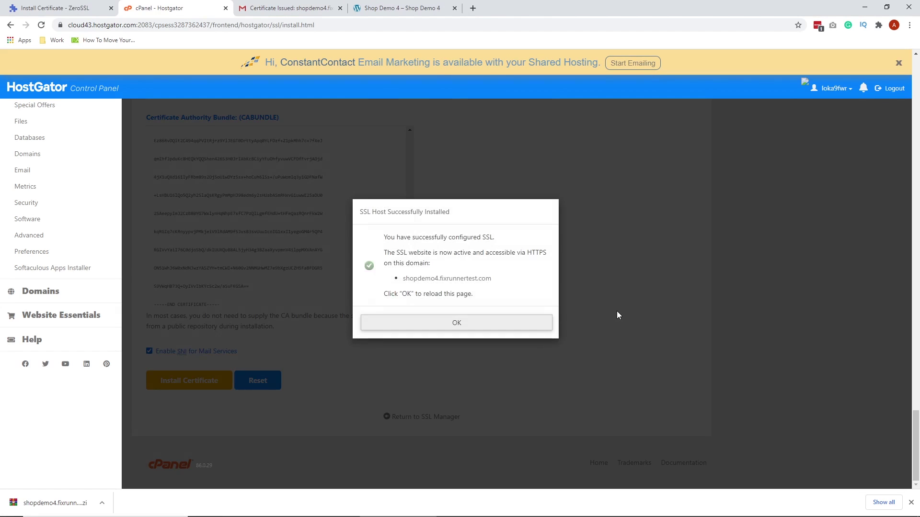
{"action": "left_click", "coordinate": [457, 323]}
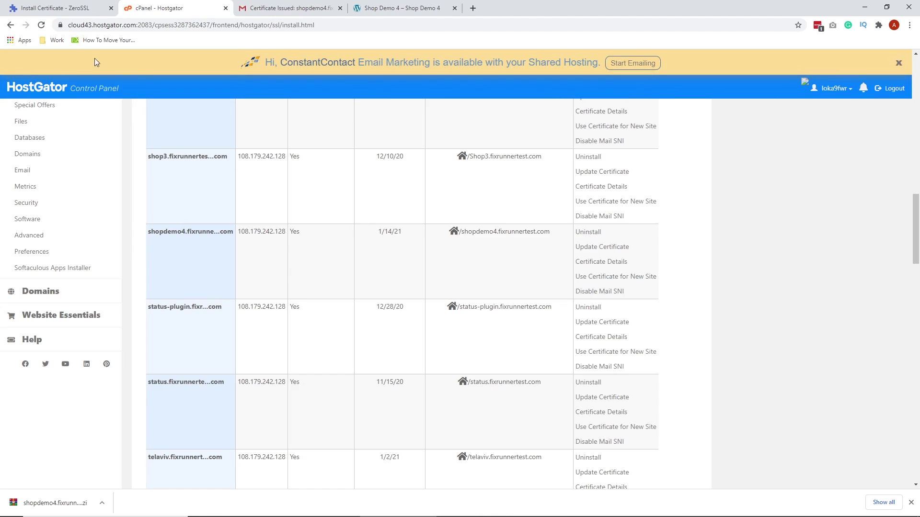
- Run Check Installation on ZeroSSL to confirm the shopdemo4 certificate is installed
{"action": "left_click", "coordinate": [38, 6]}
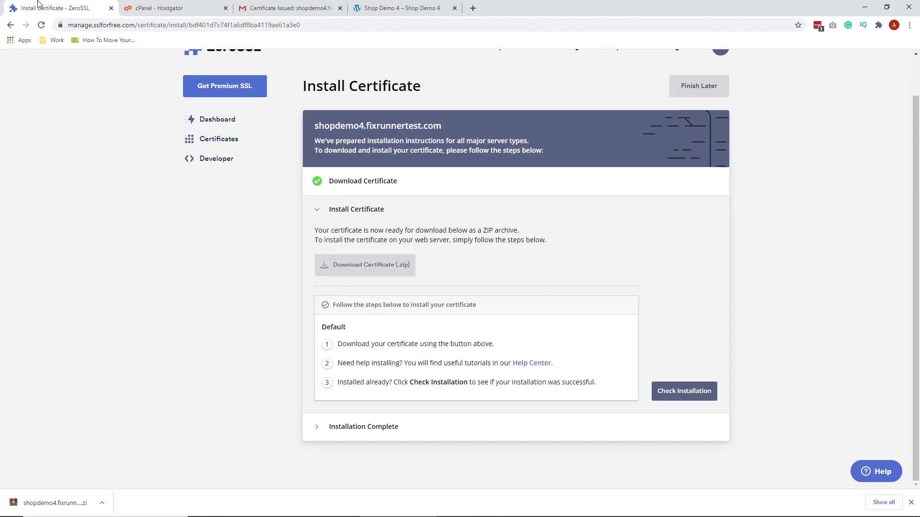
{"action": "left_click", "coordinate": [680, 391]}
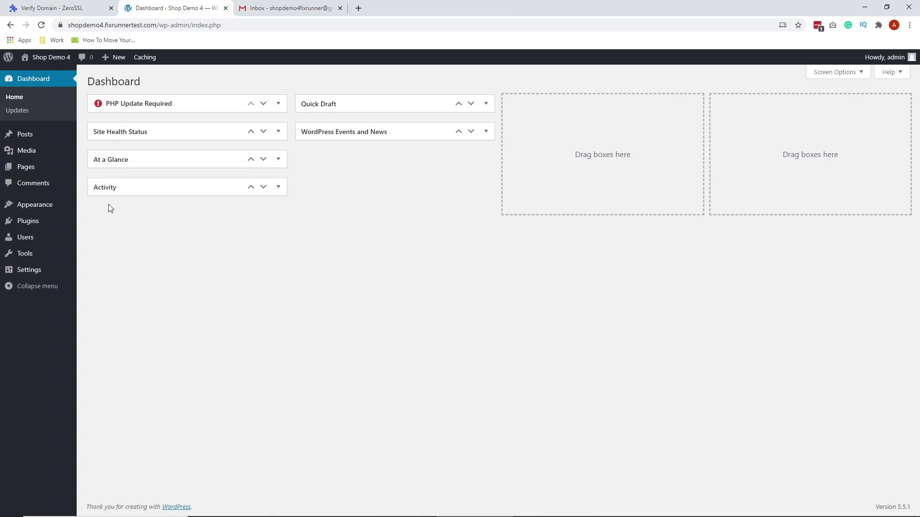
- Search Add Plugins for 'Rea', then install and activate Really Simple SSL
{"action": "mouse_move", "coordinate": [32, 223]}
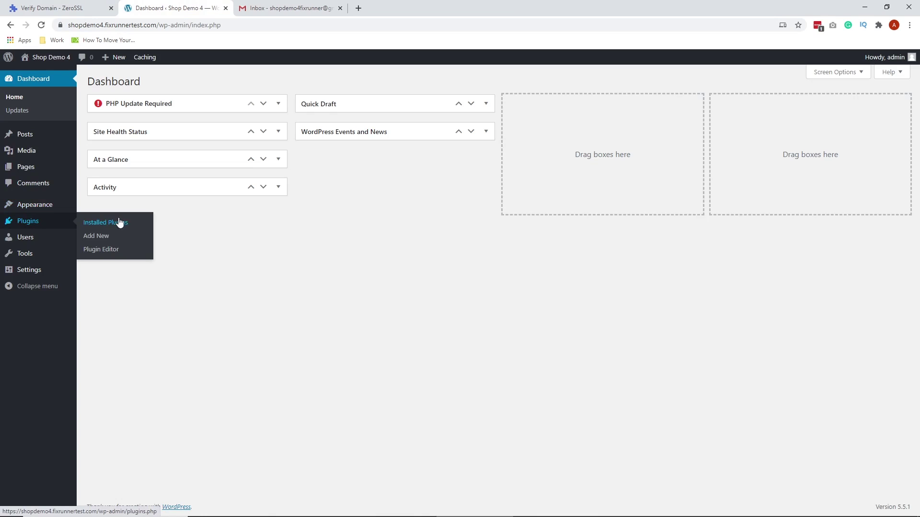
{"action": "left_click", "coordinate": [110, 237]}
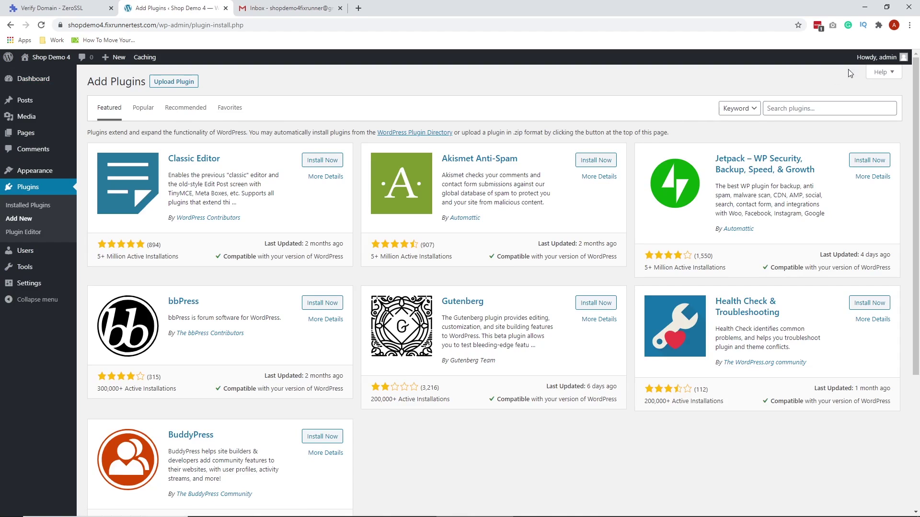
{"action": "left_click", "coordinate": [804, 110]}
{"action": "type", "text": "Really Simple SSl"}
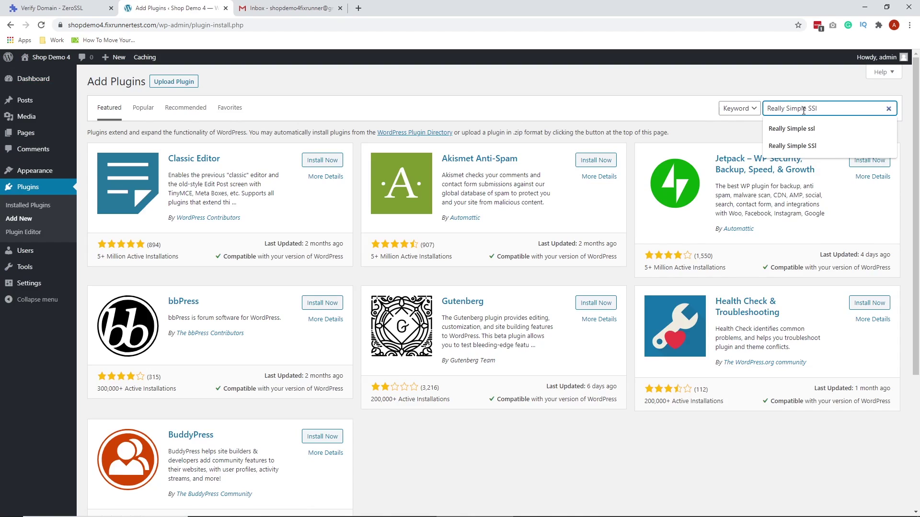
{"action": "key", "text": "Return"}
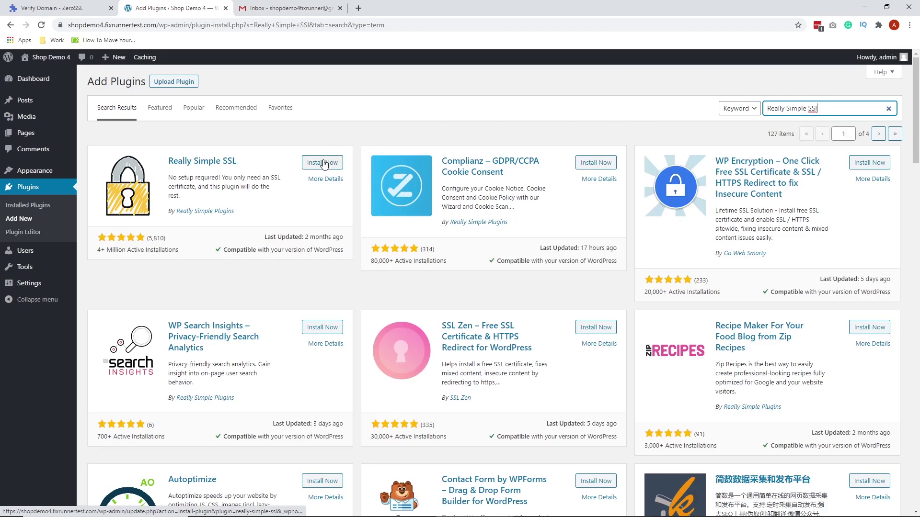
{"action": "left_click", "coordinate": [324, 164]}
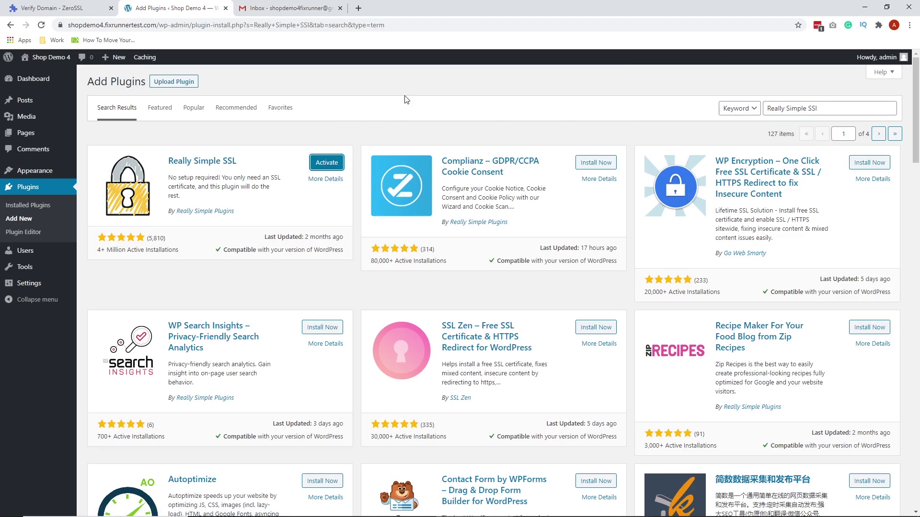
{"action": "left_click", "coordinate": [327, 164]}
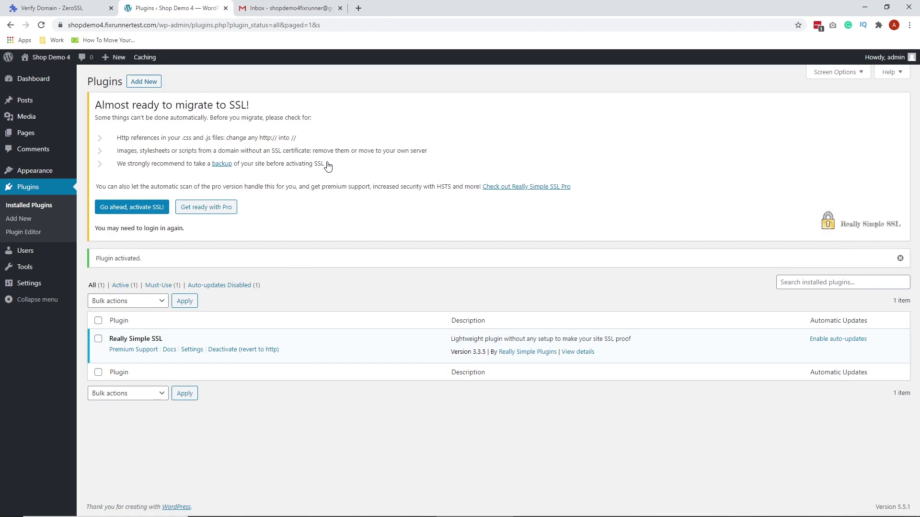
- Activate SSL site-wide from the Settings > SSL page of Really Simple SSL
{"action": "mouse_move", "coordinate": [11, 290]}
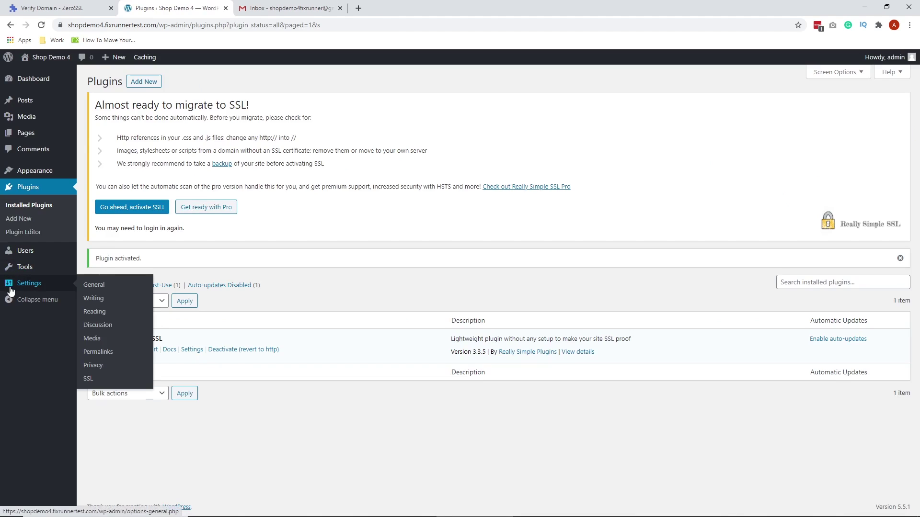
{"action": "left_click", "coordinate": [93, 378]}
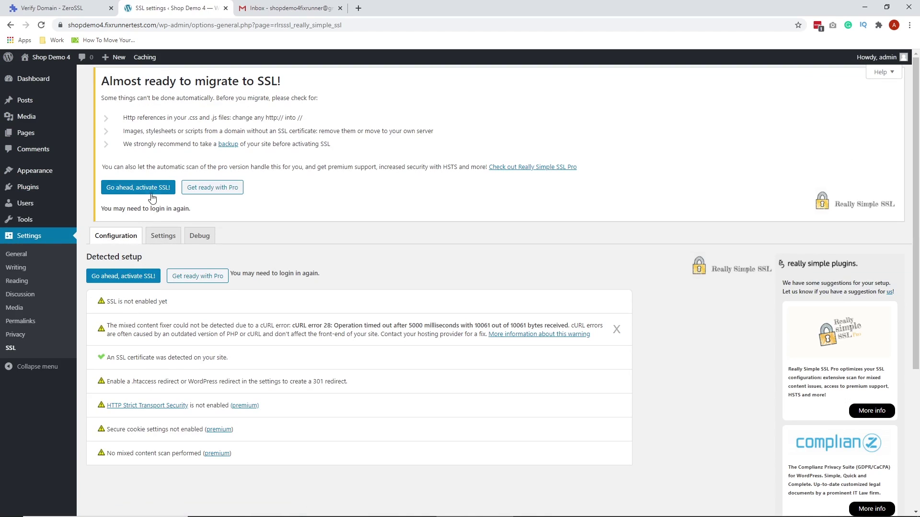
{"action": "left_click", "coordinate": [148, 193]}
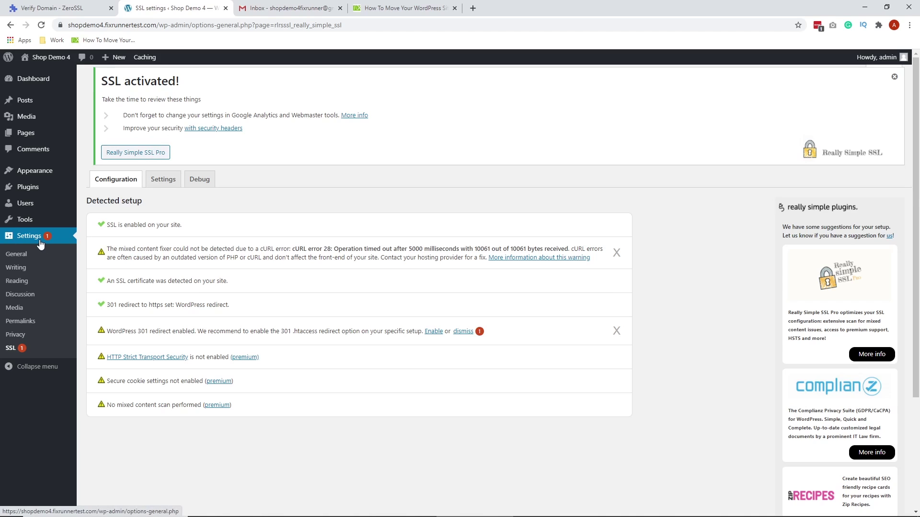
{"action": "left_click", "coordinate": [24, 255]}
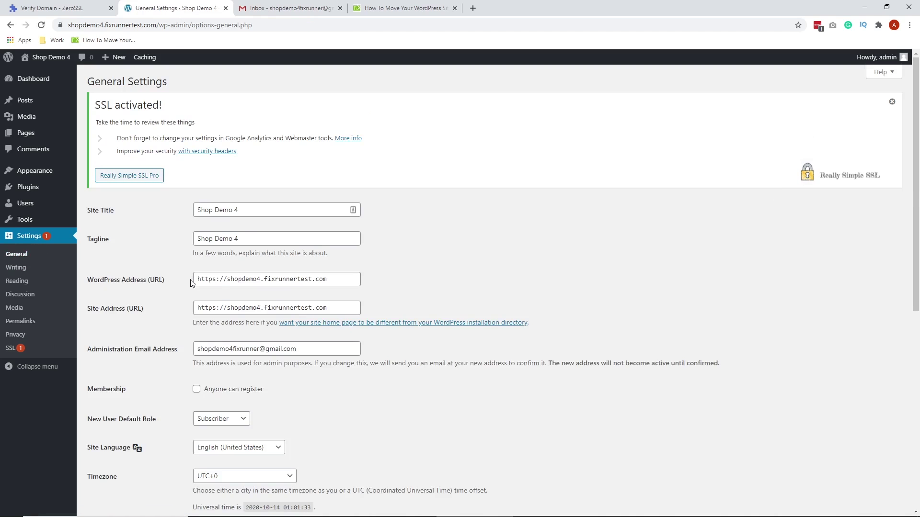
{"action": "left_click", "coordinate": [216, 280]}
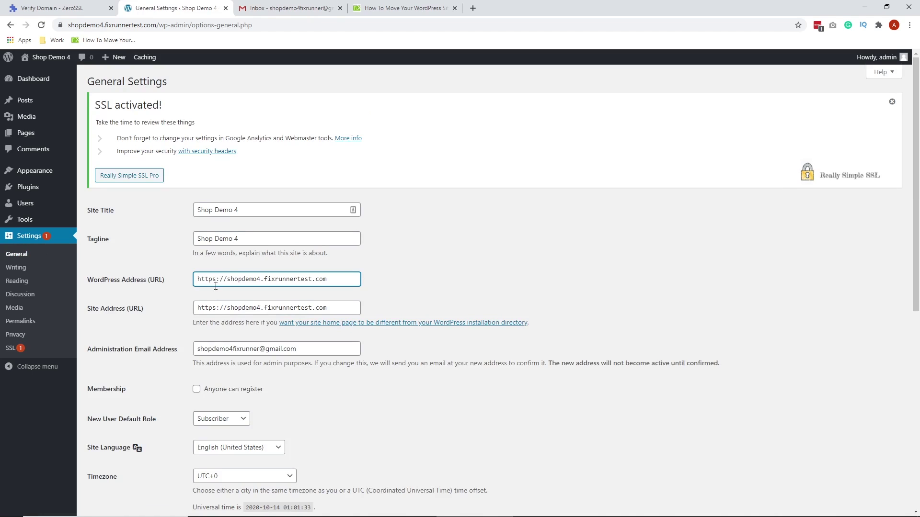
{"action": "left_click", "coordinate": [216, 308]}
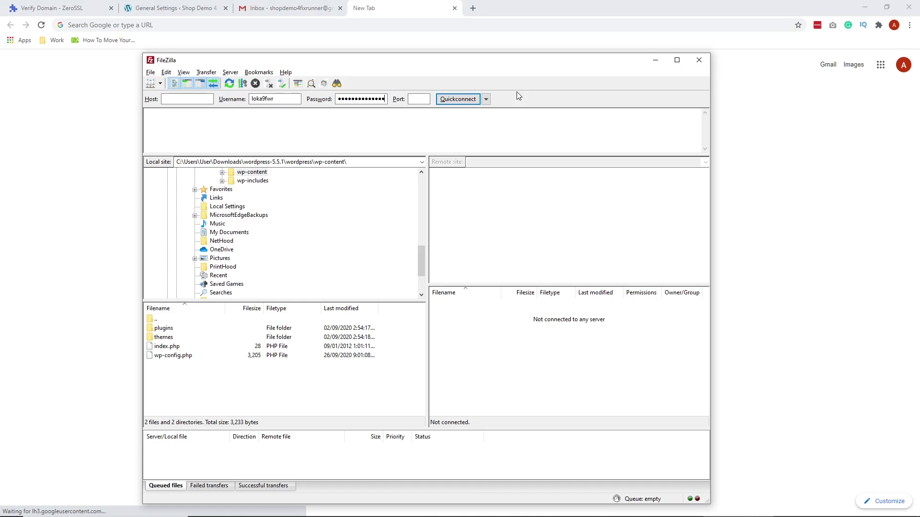
- Quickconnect FileZilla to the hosting server using the pasted host address
{"action": "left_click", "coordinate": [187, 98]}
{"action": "key", "text": "ctrl+v"}
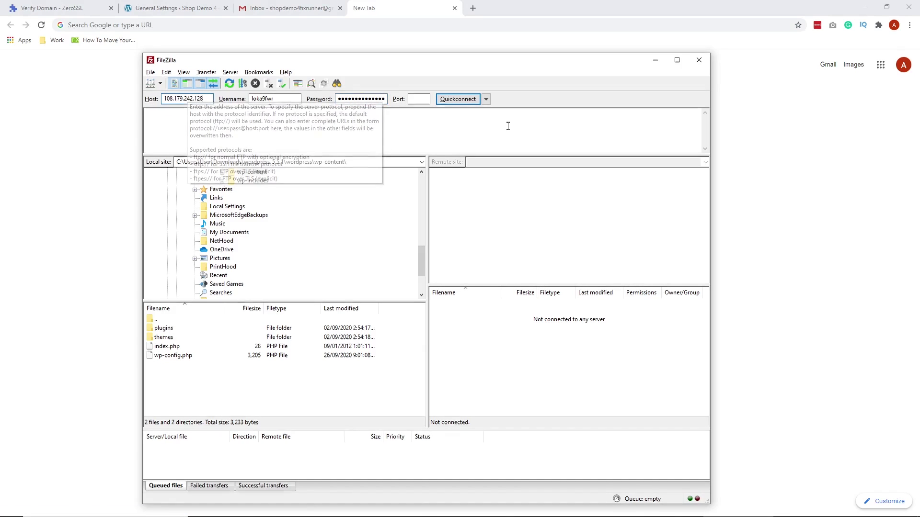
{"action": "left_click", "coordinate": [458, 99]}
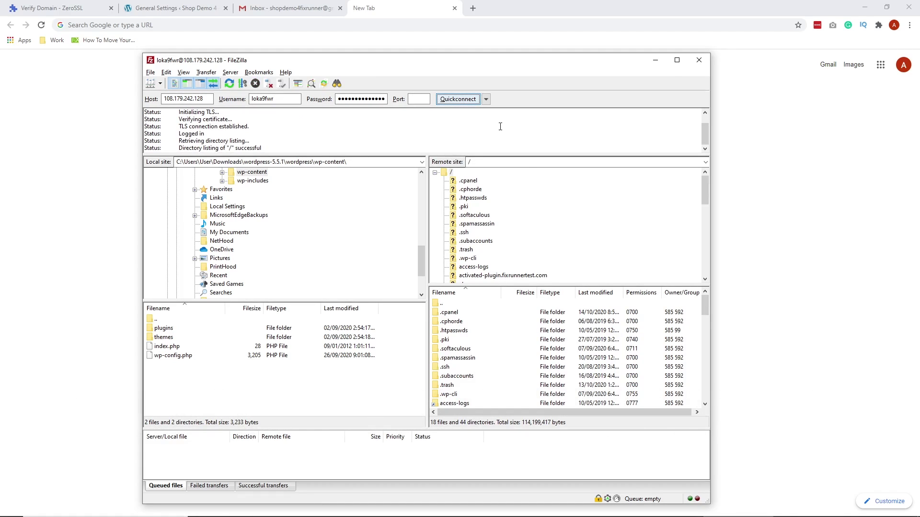
- Open the remote shopdemo4.fixrunnertest.com folder and scroll to its .htaccess file
{"action": "scroll", "coordinate": [502, 214], "scroll_direction": "down", "scroll_amount": 4}
{"action": "scroll", "coordinate": [502, 214], "scroll_direction": "down", "scroll_amount": 3}
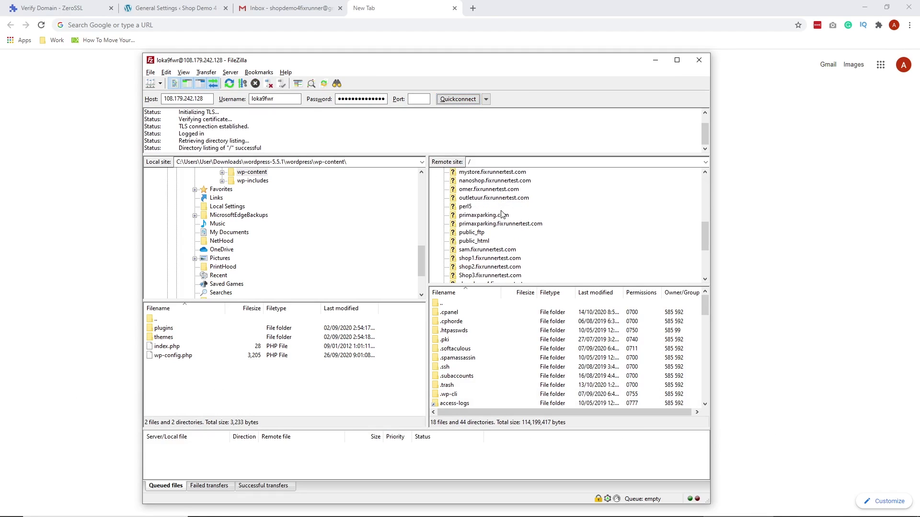
{"action": "scroll", "coordinate": [502, 214], "scroll_direction": "down", "scroll_amount": 1}
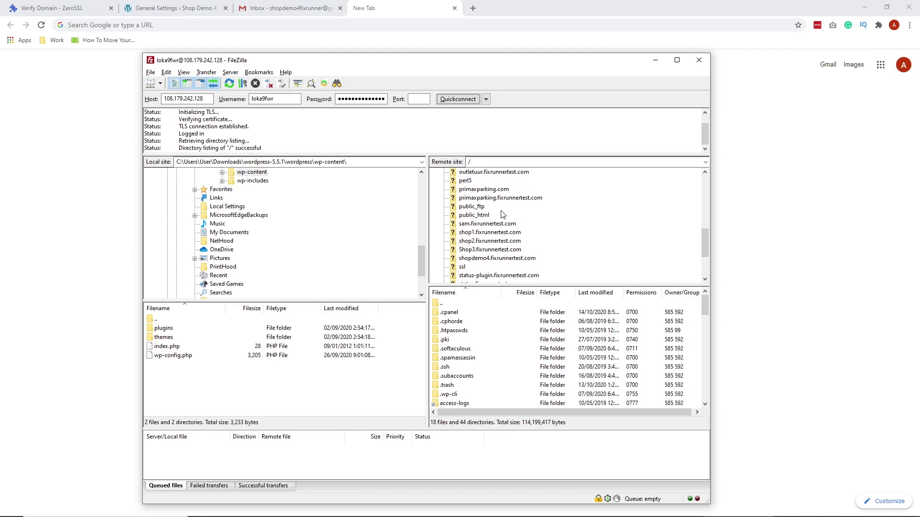
{"action": "left_click", "coordinate": [533, 261]}
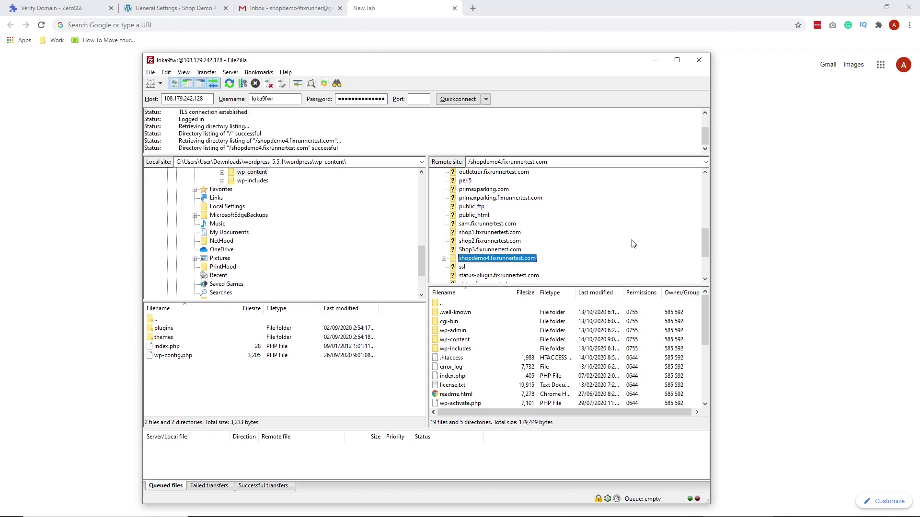
{"action": "left_click", "coordinate": [483, 216]}
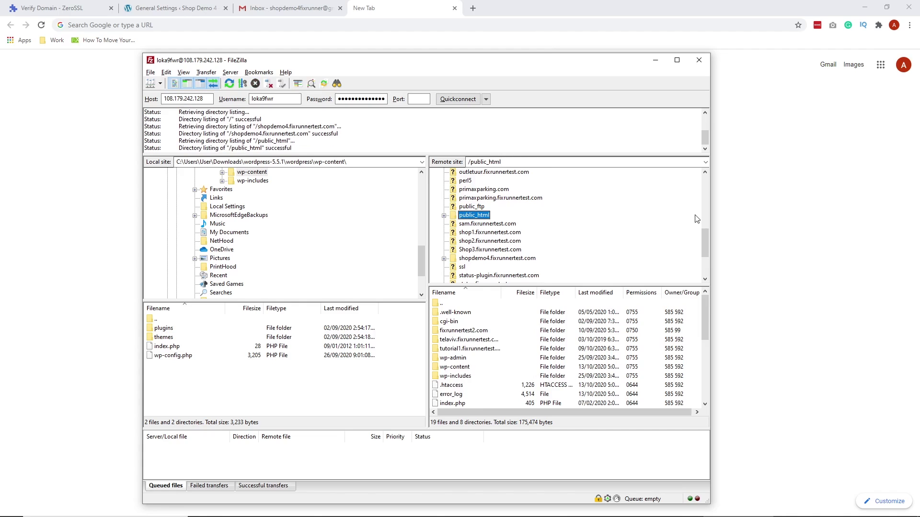
{"action": "left_click", "coordinate": [483, 259]}
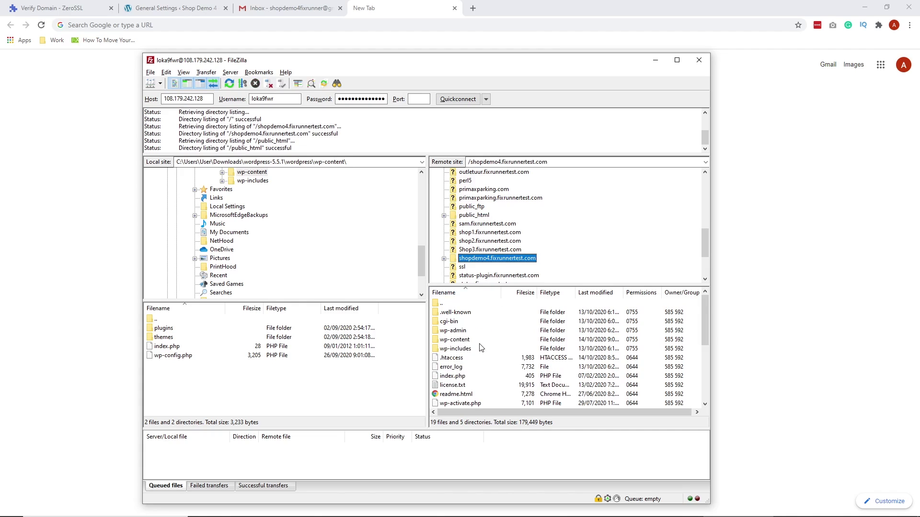
{"action": "scroll", "coordinate": [482, 349], "scroll_direction": "down", "scroll_amount": 1}
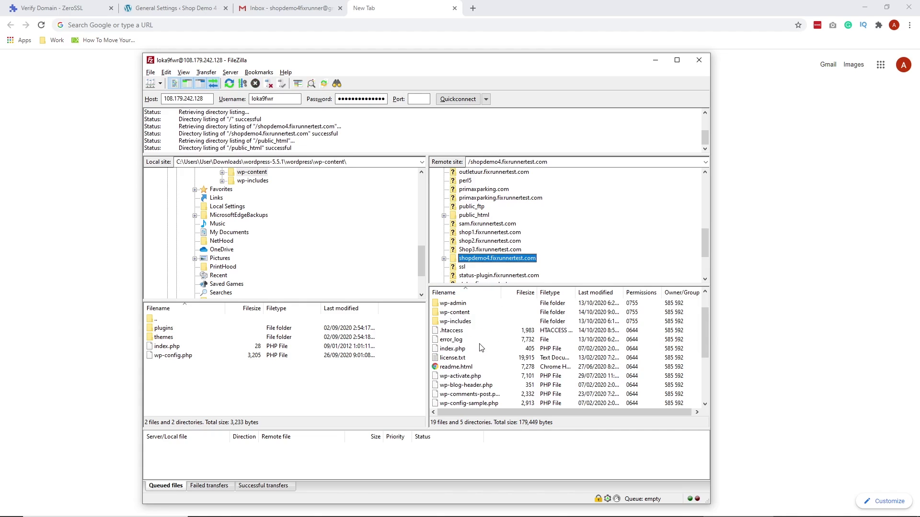
- Open the remote .htaccess in Notepad through View/Edit
{"action": "left_click", "coordinate": [453, 332]}
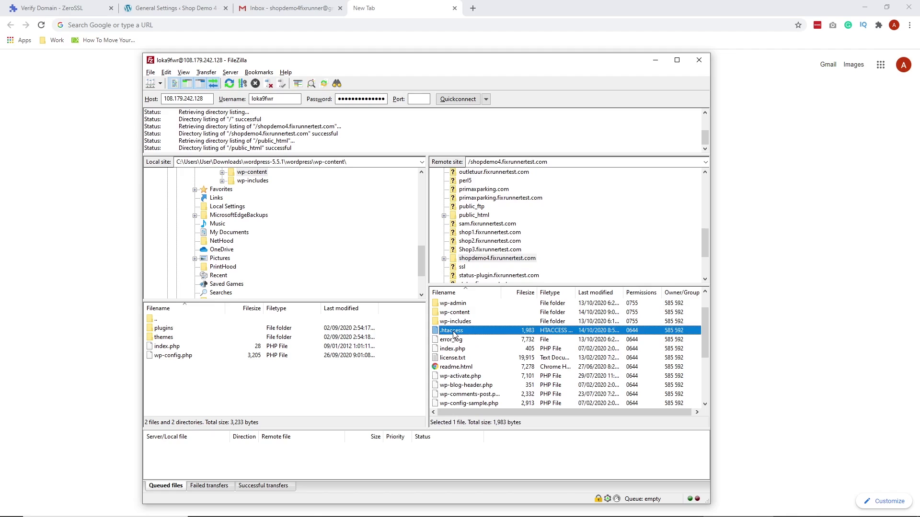
{"action": "right_click", "coordinate": [454, 333]}
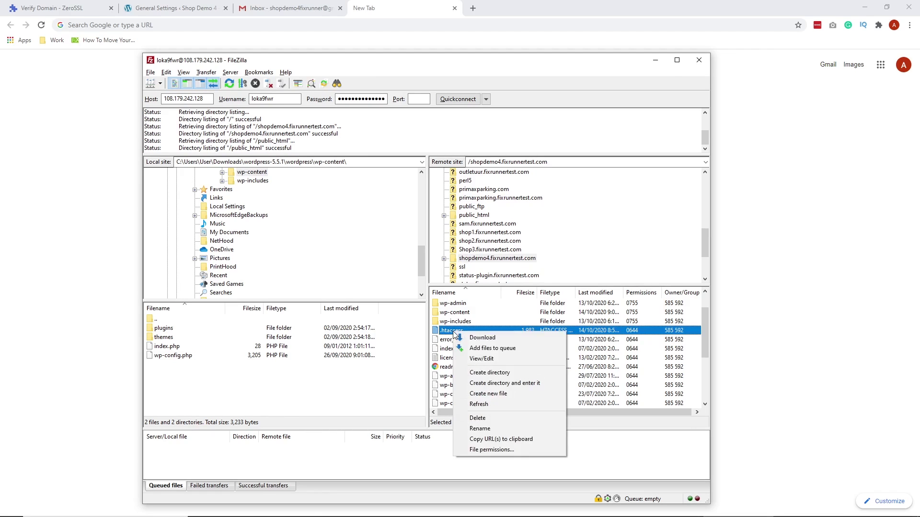
{"action": "left_click", "coordinate": [492, 355]}
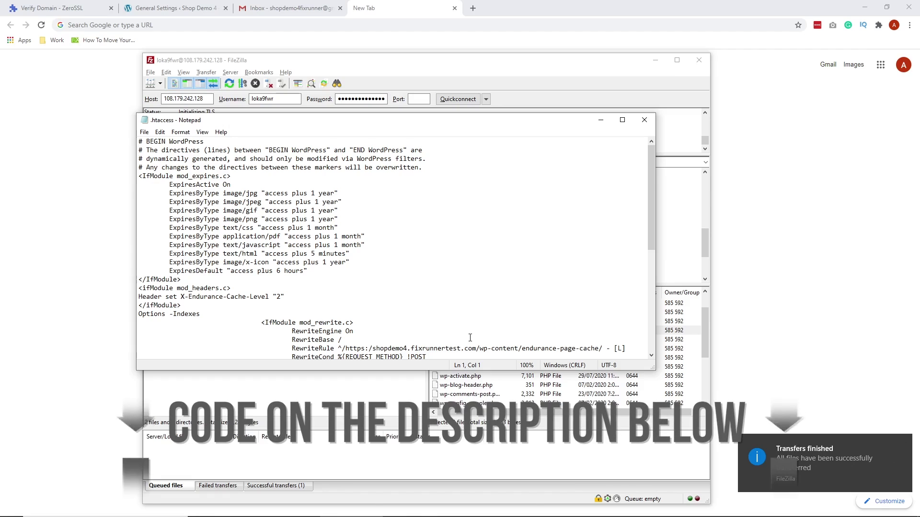
- Append the RewriteEngine/RewriteCond/RewriteRule HTTPS 301 redirect block to .htaccess and save it
{"action": "key", "text": "ctrl+a"}
{"action": "key", "text": "ctrl+v"}
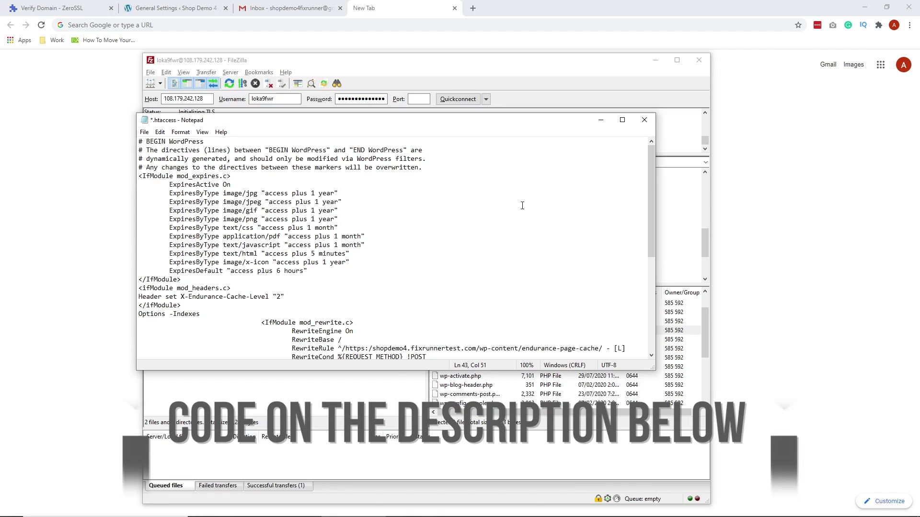
{"action": "scroll", "coordinate": [523, 205], "scroll_direction": "down", "scroll_amount": 3}
{"action": "scroll", "coordinate": [523, 205], "scroll_direction": "down", "scroll_amount": 4}
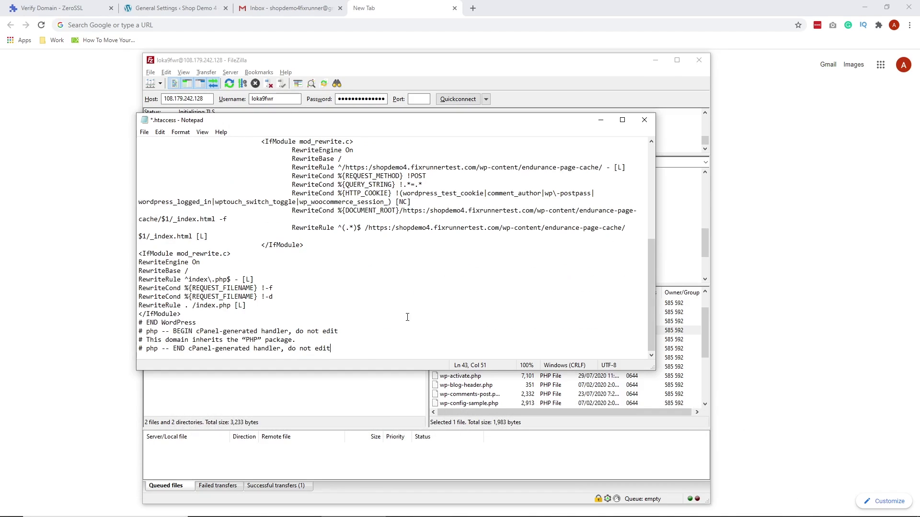
{"action": "key", "text": "Return"}
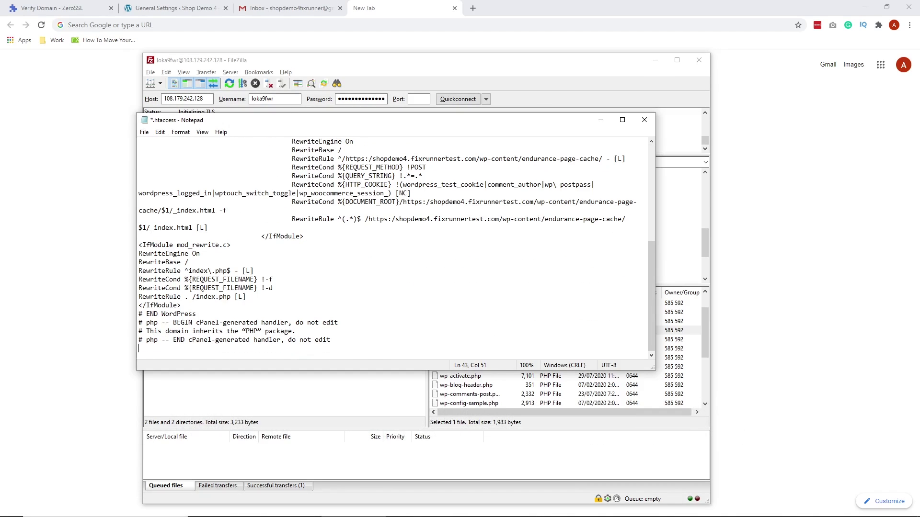
{"action": "key", "text": "Return"}
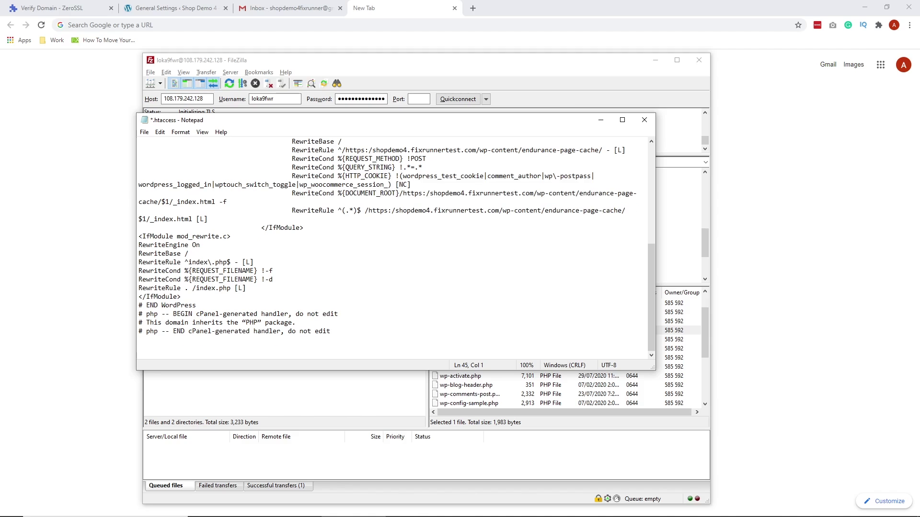
{"action": "type", "text": "RewriteEngine On RewriteCond %{HTTPS} off RewriteRule ^(.*)$ https://%{HTTP_HOST}%{REQUEST_URI} [L,R=301]"}
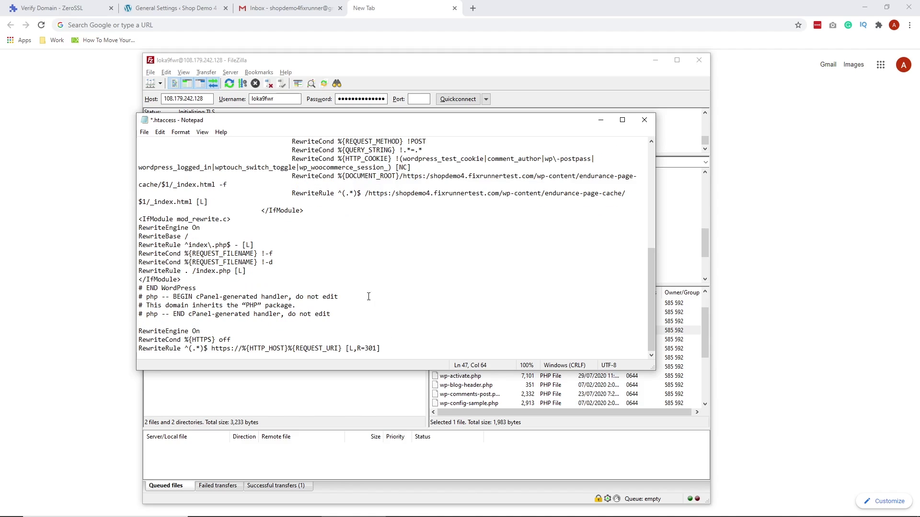
{"action": "left_click", "coordinate": [144, 133]}
{"action": "mouse_move", "coordinate": [160, 132]}
{"action": "left_click", "coordinate": [156, 175]}
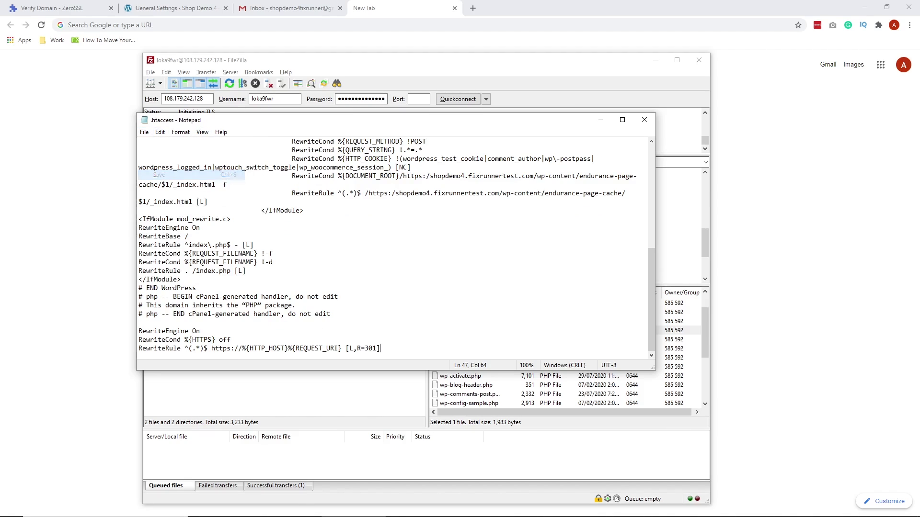
- Close Notepad, confirm uploading the changed .htaccess, and dismiss the Transfers finished notice
{"action": "left_click", "coordinate": [645, 120]}
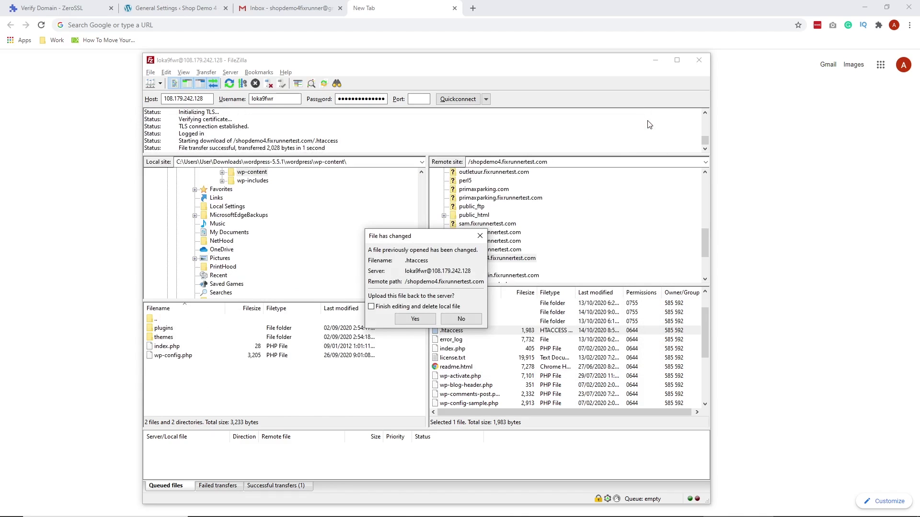
{"action": "left_click", "coordinate": [414, 319]}
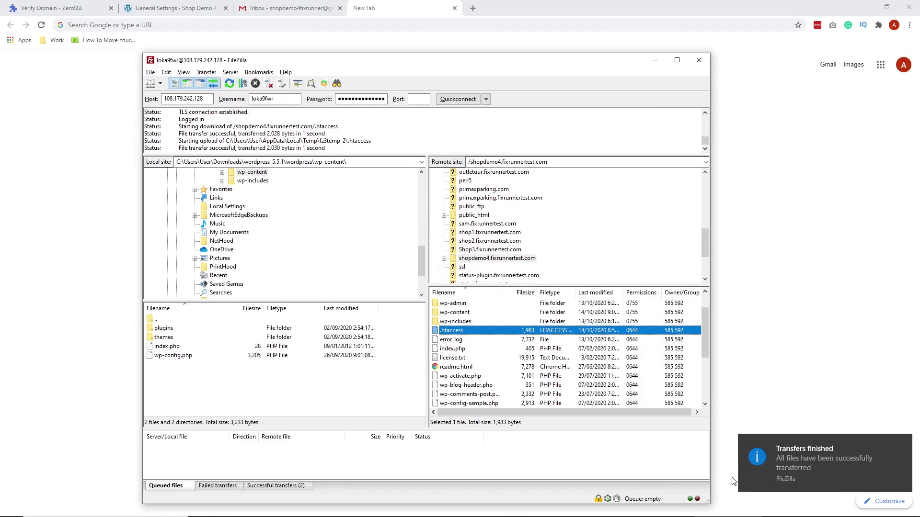
{"action": "left_click", "coordinate": [902, 443]}
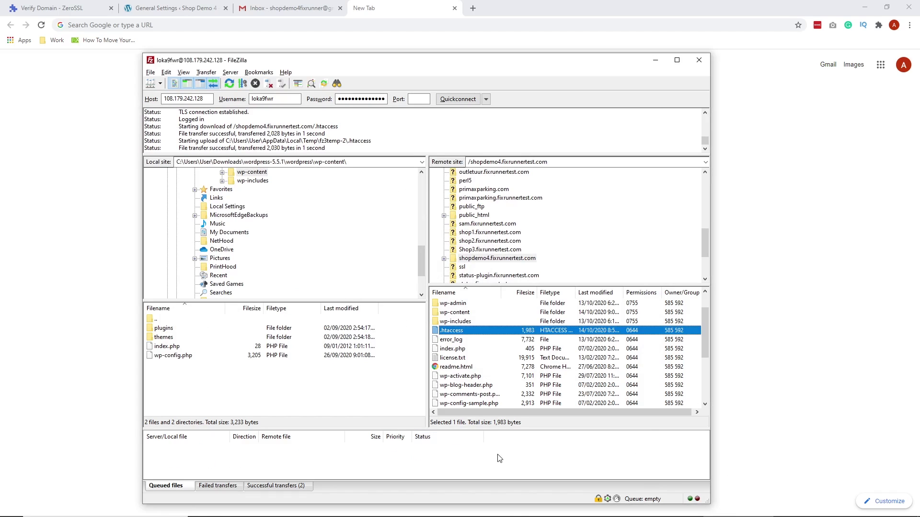